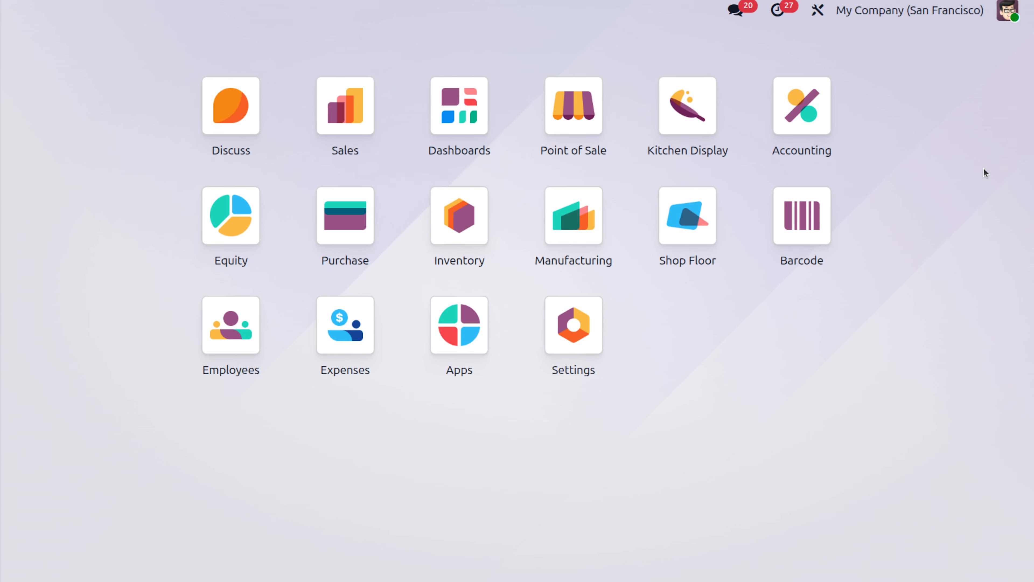
Find the developer tools in the Settings app and activate the developer mode
click(579, 330)
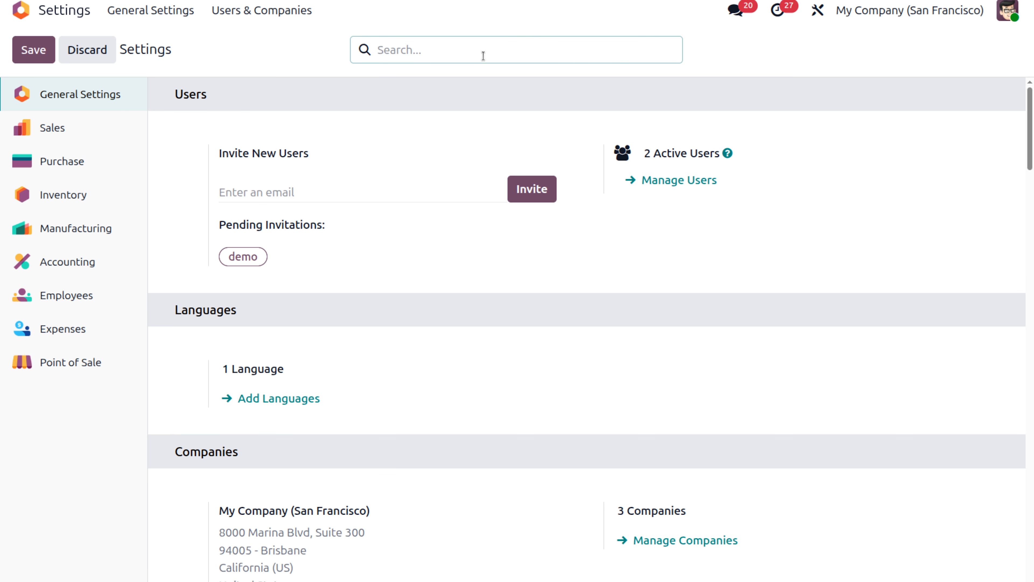
text(deve)
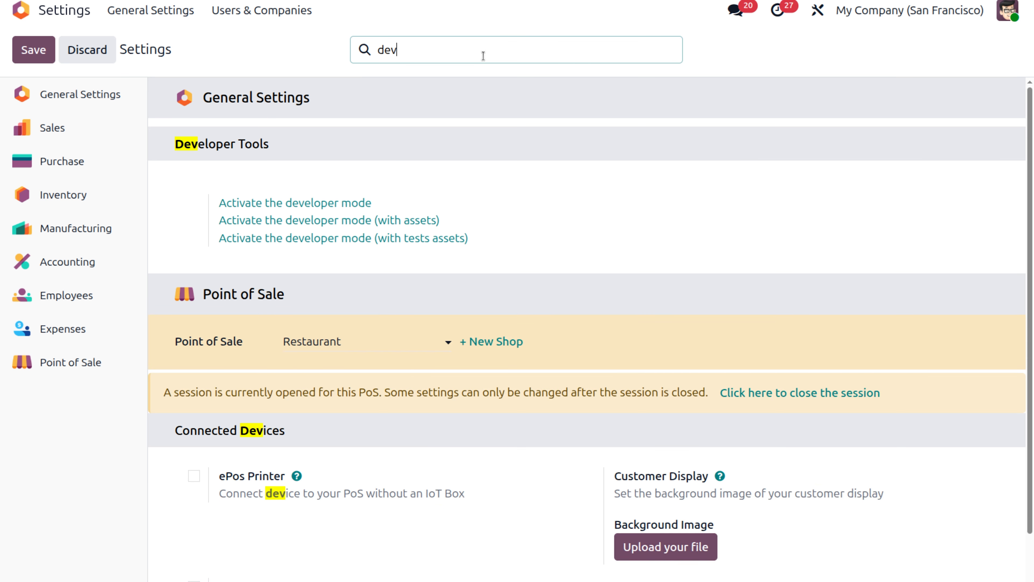
click(282, 203)
click(32, 50)
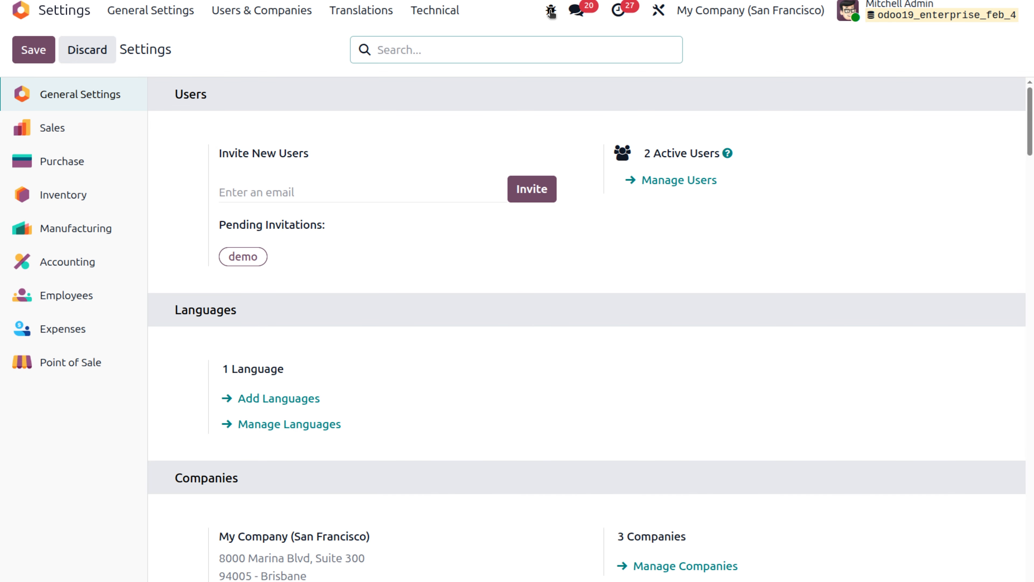
Open the Sequences list from the technical settings for sequences and identifiers
click(441, 12)
scroll(508, 292, down, 10)
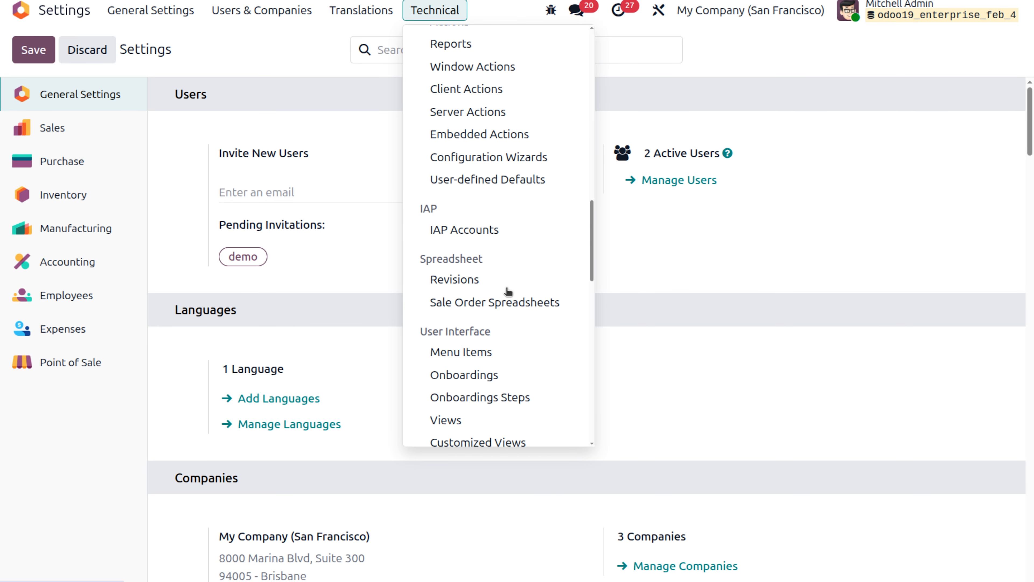
scroll(507, 292, down, 3)
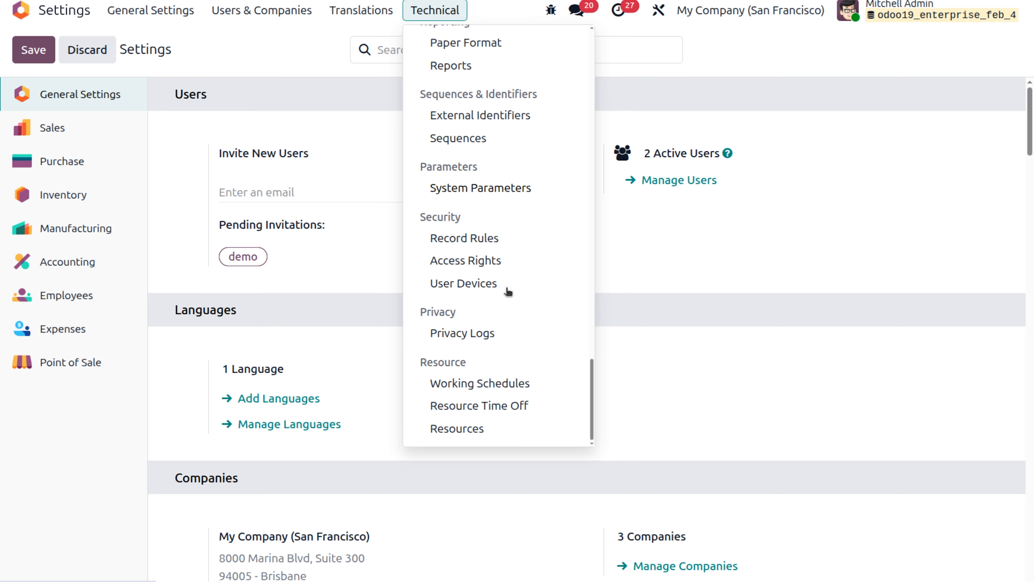
scroll(508, 292, up, 5)
scroll(506, 291, down, 3)
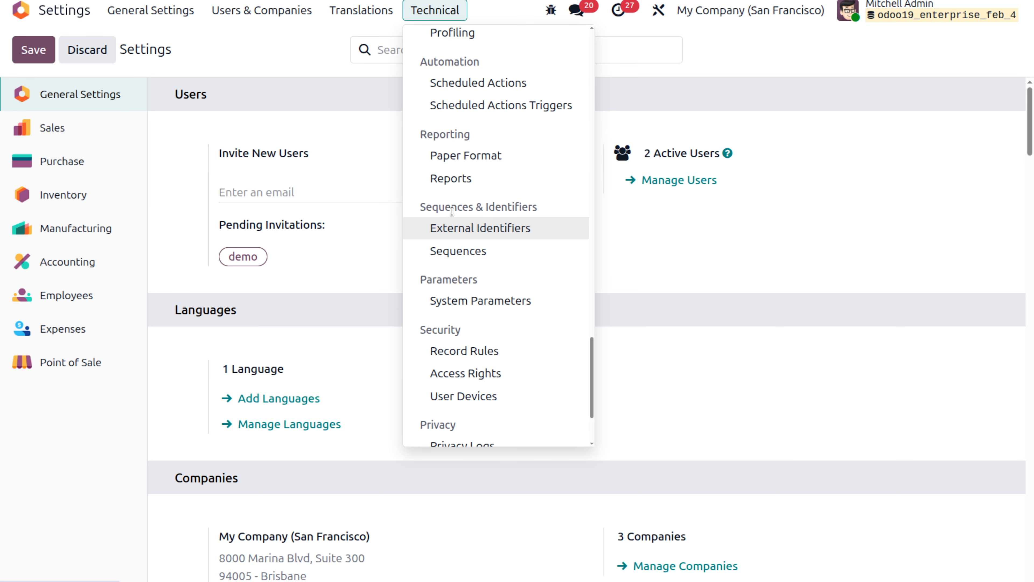
click(483, 259)
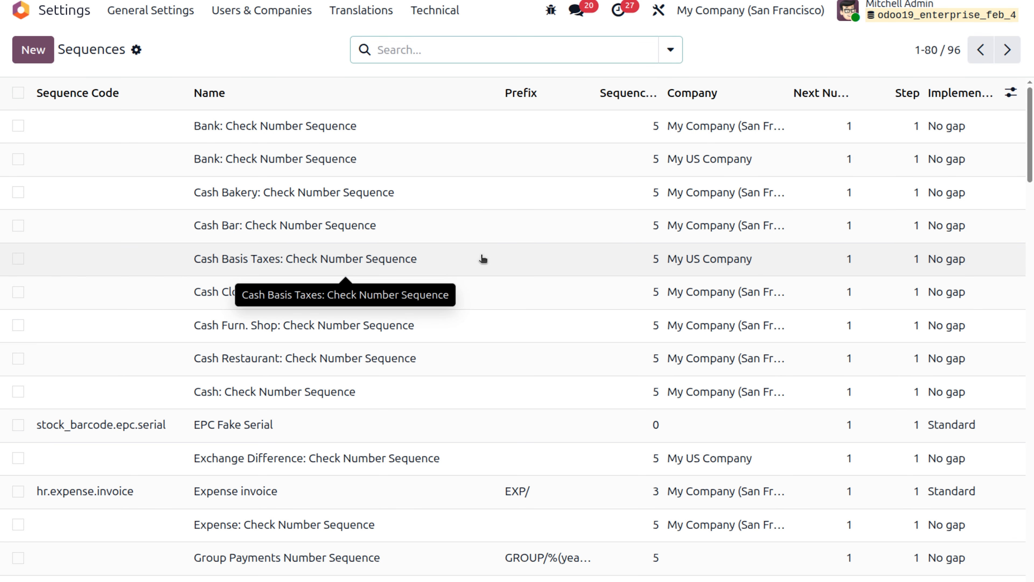
Search the sequences for "sa" and open the Sales Order sequence
click(409, 44)
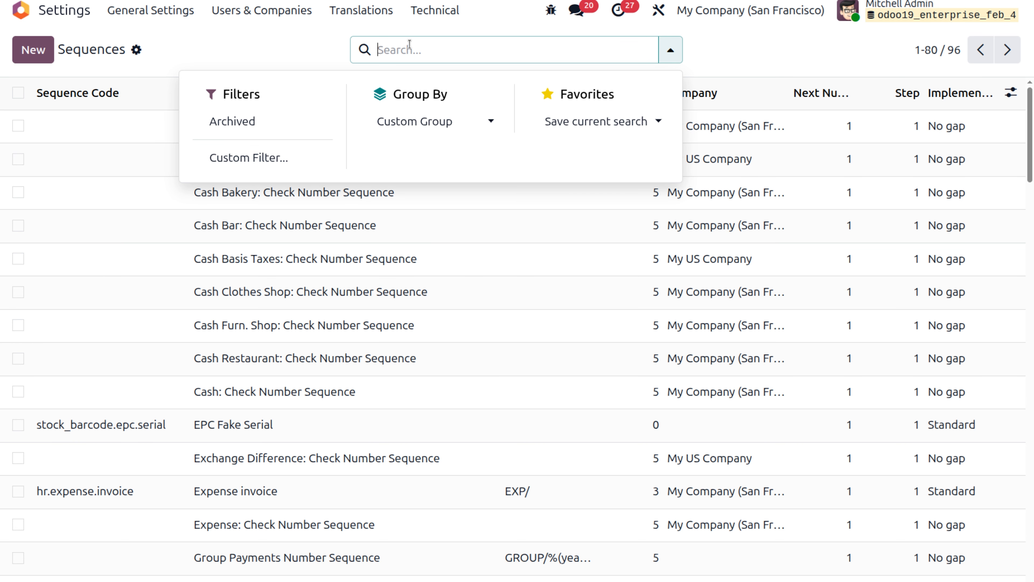
text(sa)
key(Return)
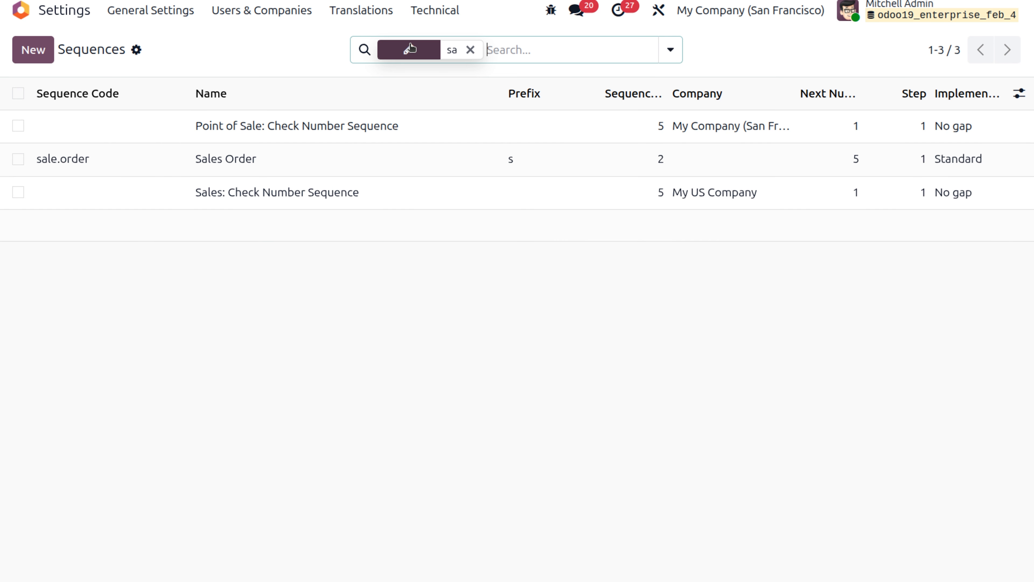
click(275, 158)
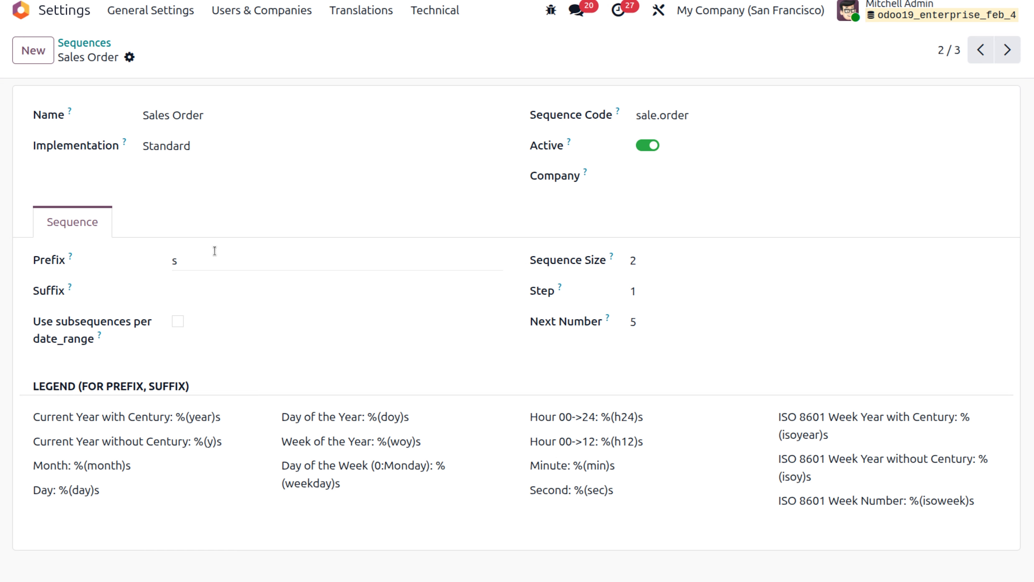
Replace the Sales Order sequence's prefix with SL-%(year)s-%(month)s-, using the year and month codes from the legend
click(182, 264)
key(BackSpace)
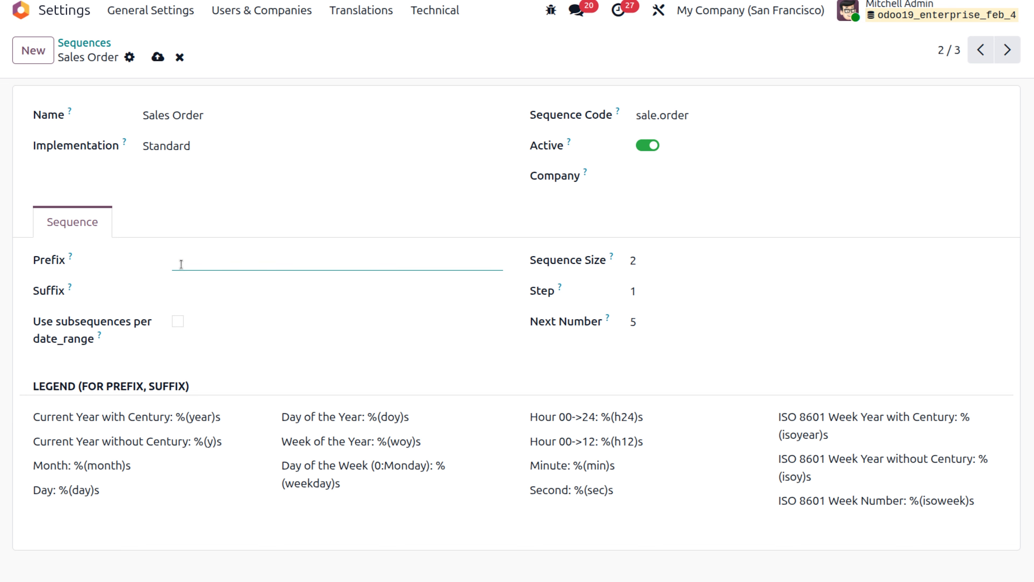
text(SL-)
drag(177, 416, 243, 418)
key(ctrl+c)
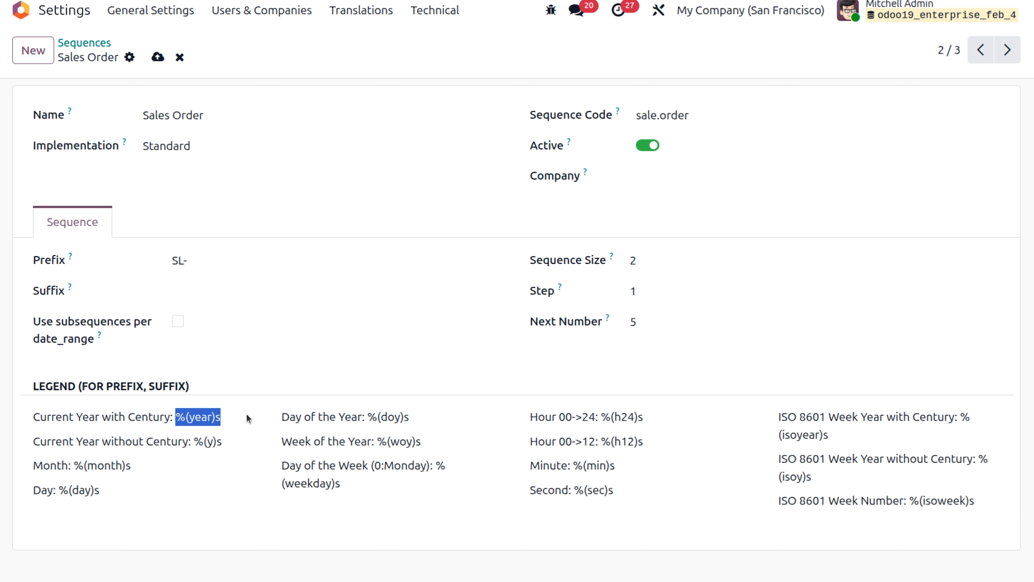
click(198, 255)
key(ctrl+v)
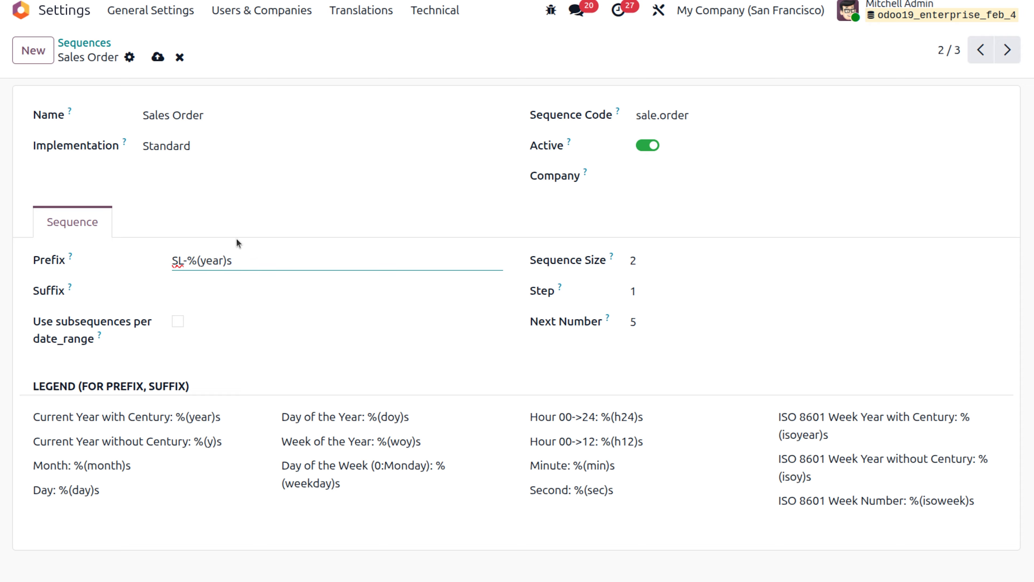
text(-)
drag(73, 465, 130, 464)
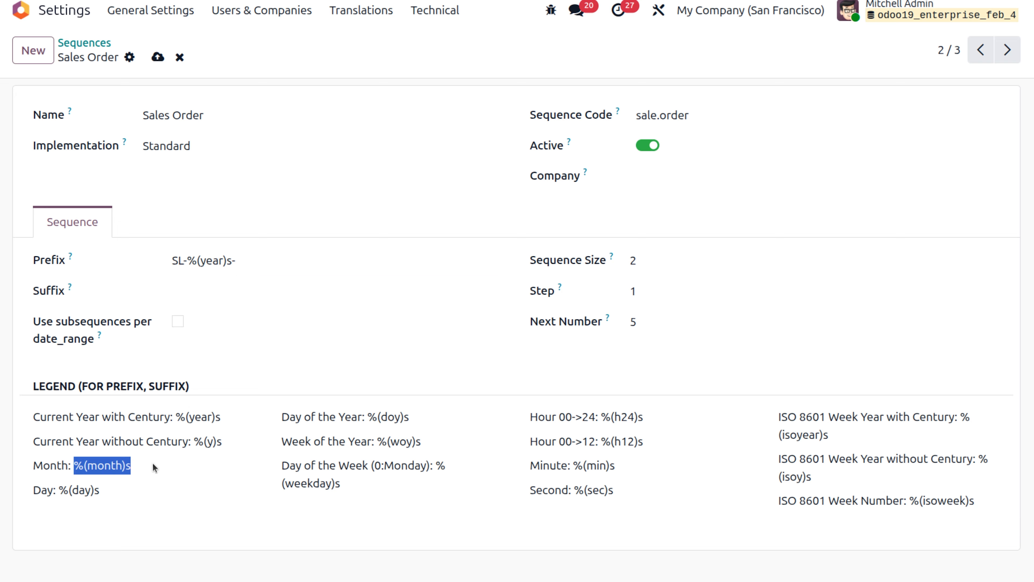
click(256, 268)
text(%(month)s)
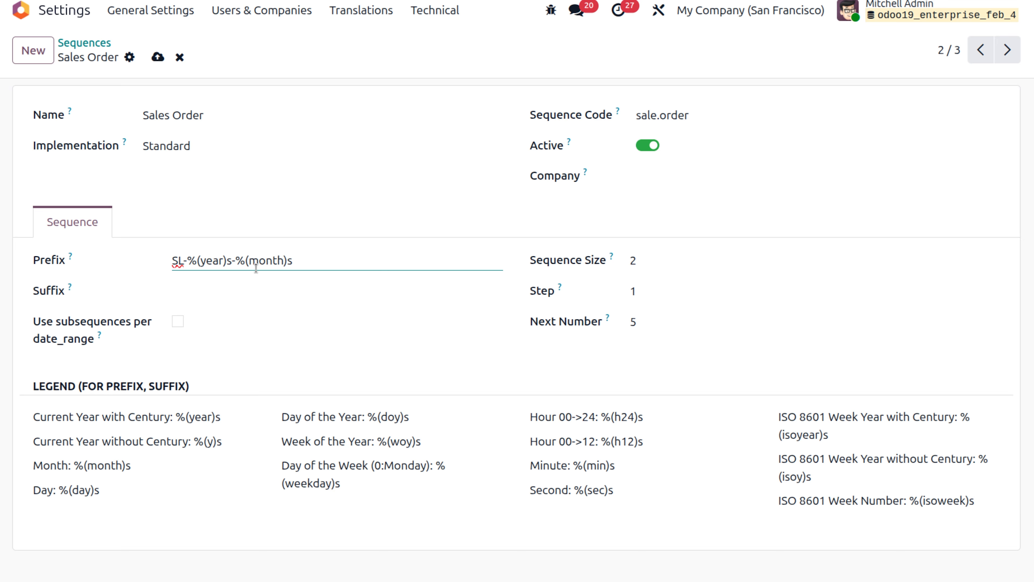
text(-)
Write the sample number SL-2026-02-005 as the sequence's suffix and clear it again
click(239, 298)
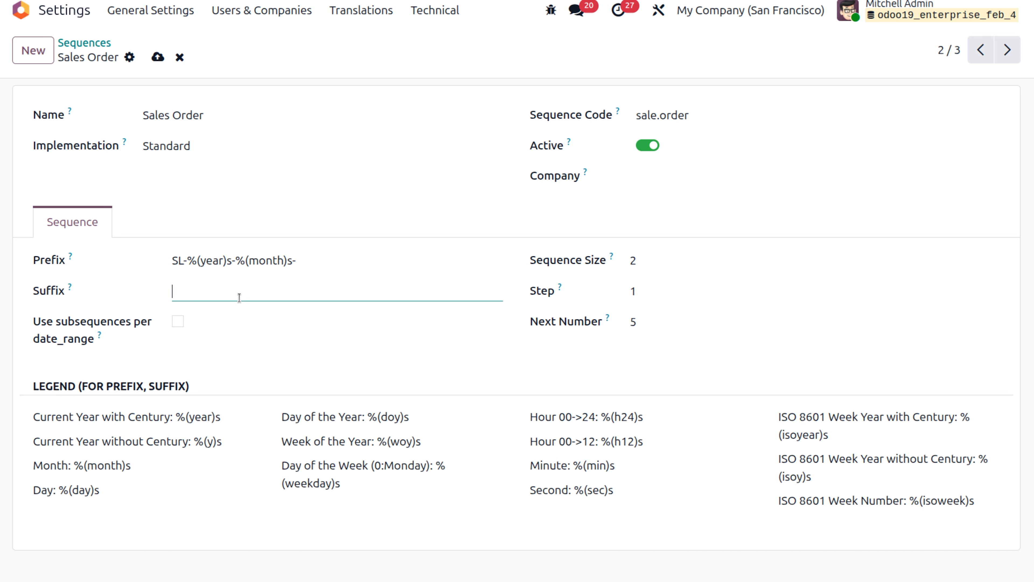
text(SL)
text(-)
text(202)
text(6-)
text(2)
key(BackSpace)
text(02-)
text(004)
key(BackSpace)
text(5)
key(BackSpace)
key(BackSpace)
key(BackSpace)
key(BackSpace)
key(BackSpace)
key(BackSpace)
key(BackSpace)
key(BackSpace)
key(BackSpace)
key(BackSpace)
key(BackSpace)
key(BackSpace)
key(BackSpace)
key(BackSpace)
Save the Sales Order sequence and look at the available Company options without choosing one
click(157, 57)
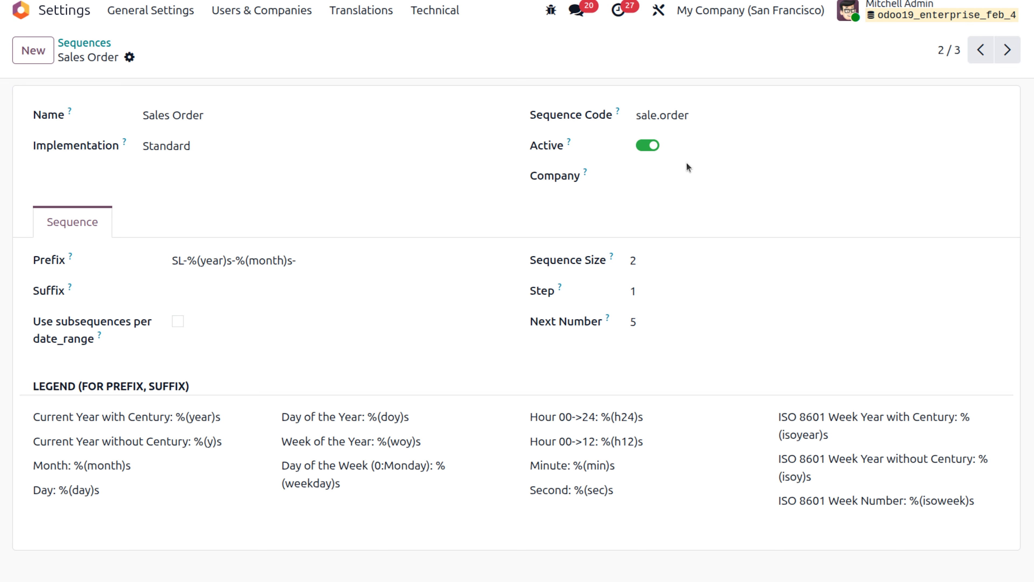
click(678, 185)
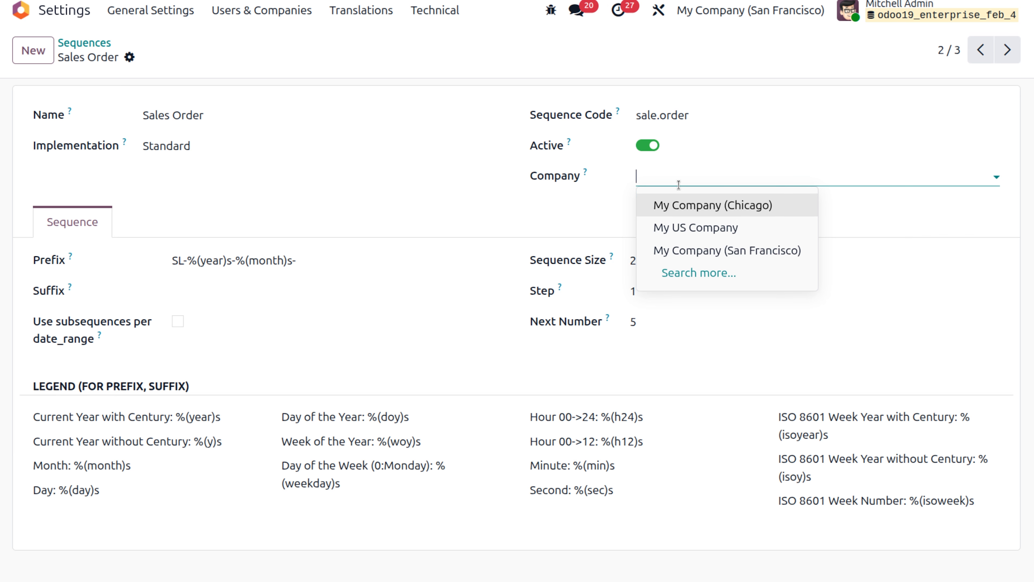
click(381, 210)
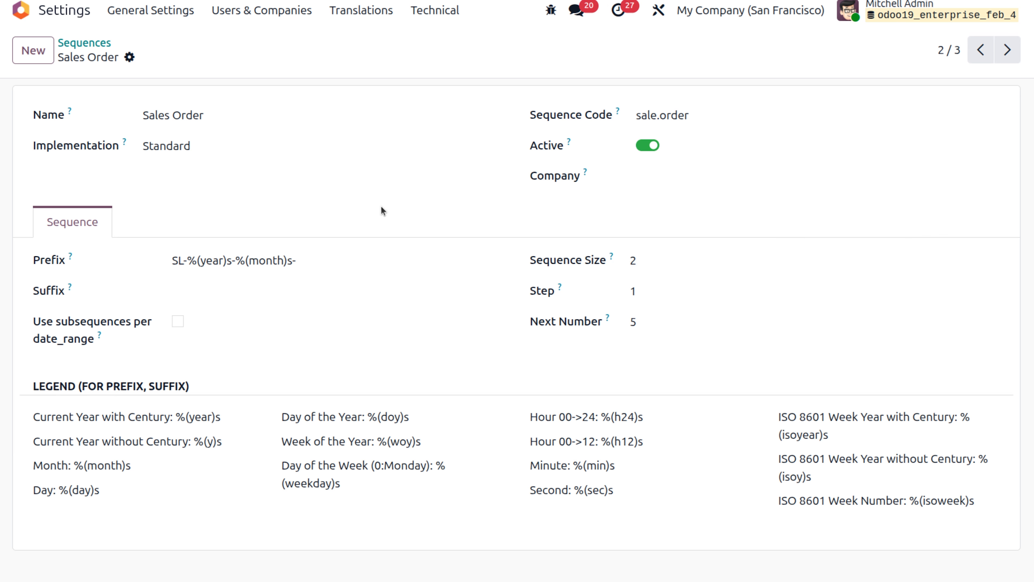
Switch to the Sales app and create a new quotation for the second suggested customer
click(63, 15)
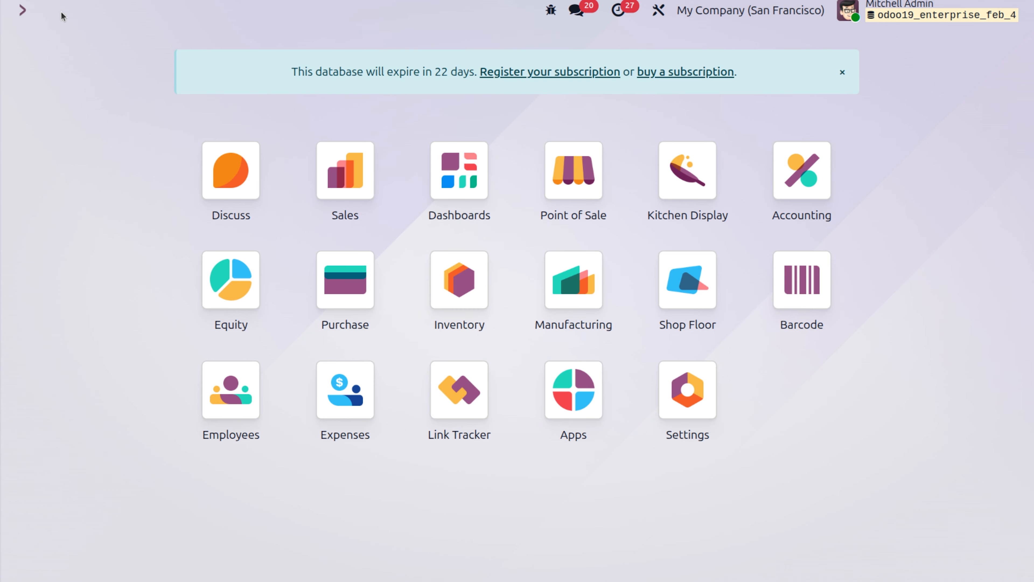
text(sa)
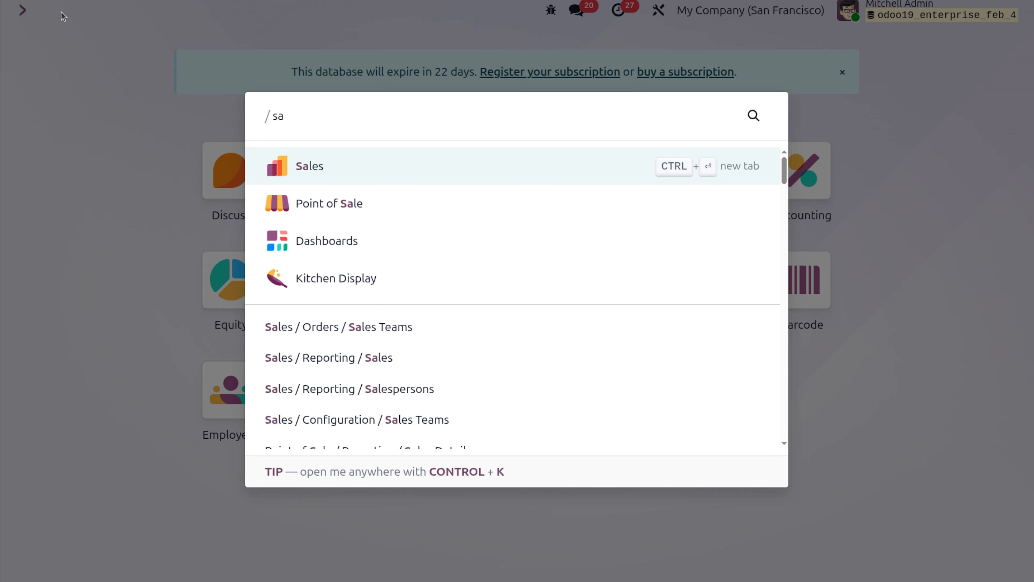
key(Return)
click(34, 59)
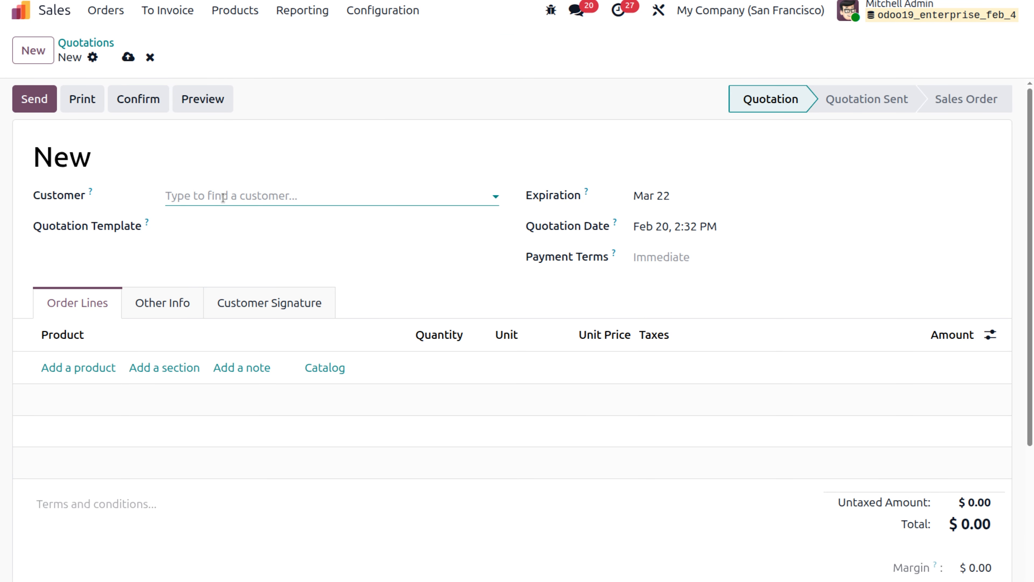
click(100, 43)
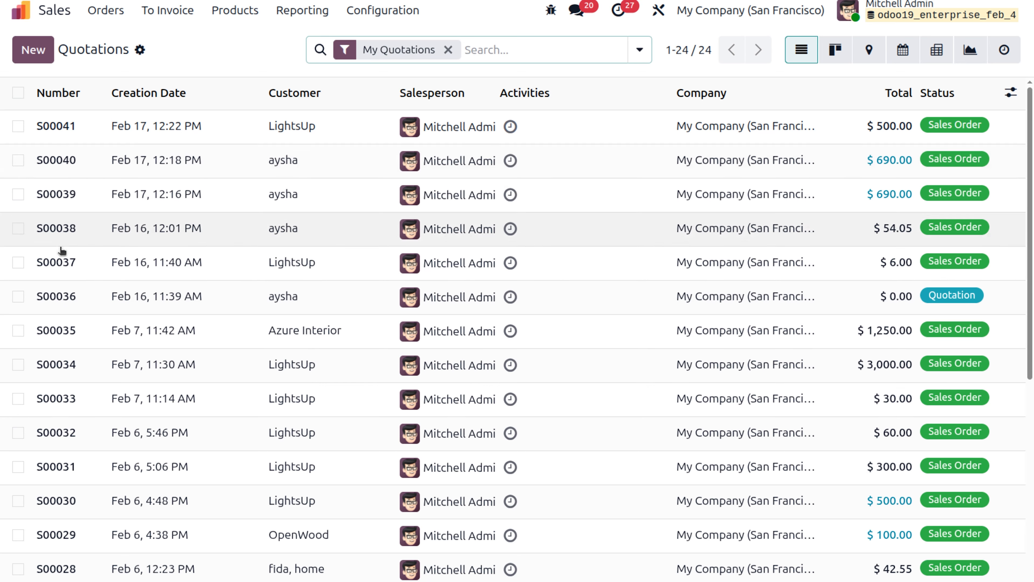
click(27, 50)
click(225, 195)
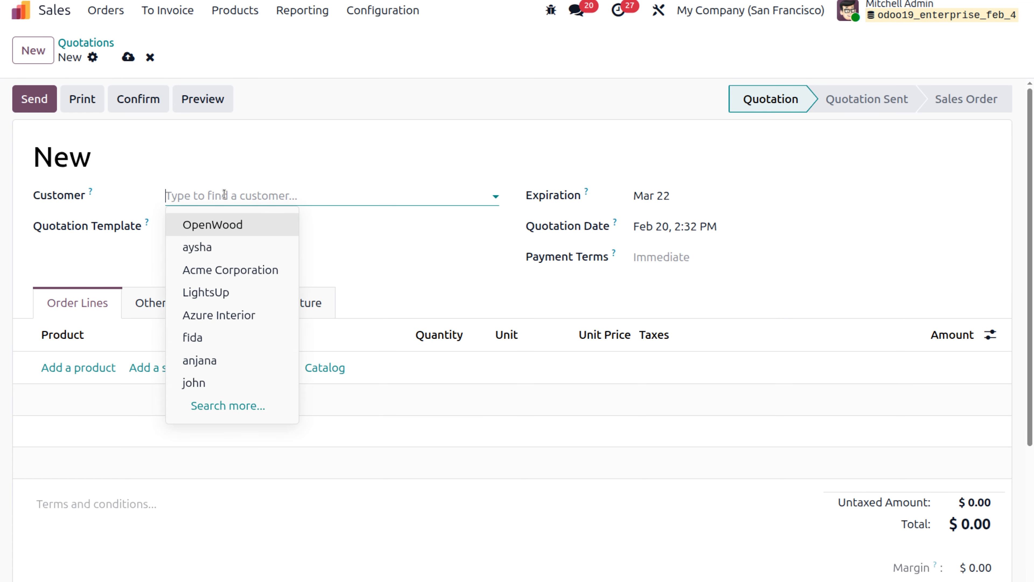
click(221, 252)
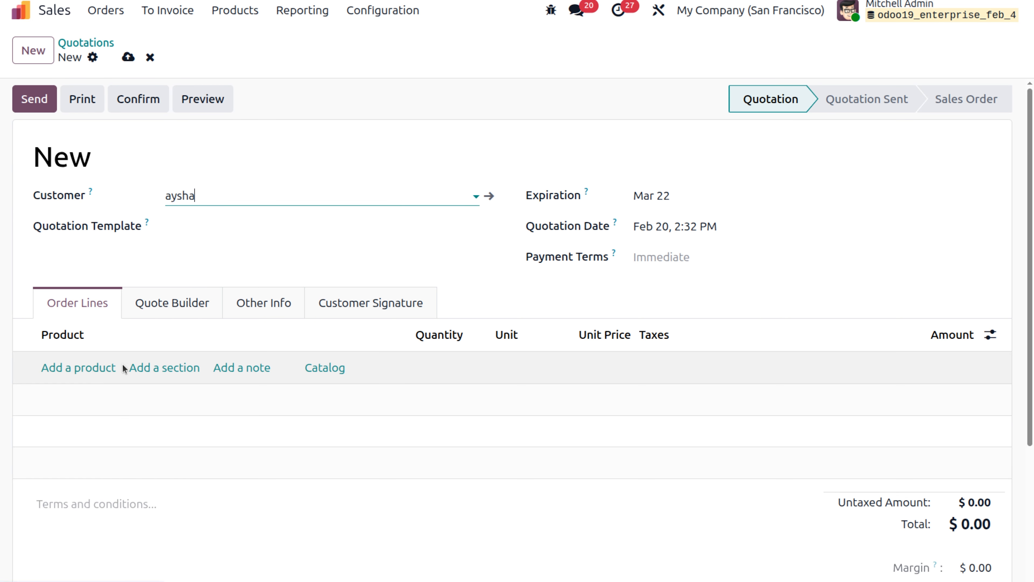
Add the product TABLE to the order lines at a unit price of 100 and confirm the quotation
click(84, 368)
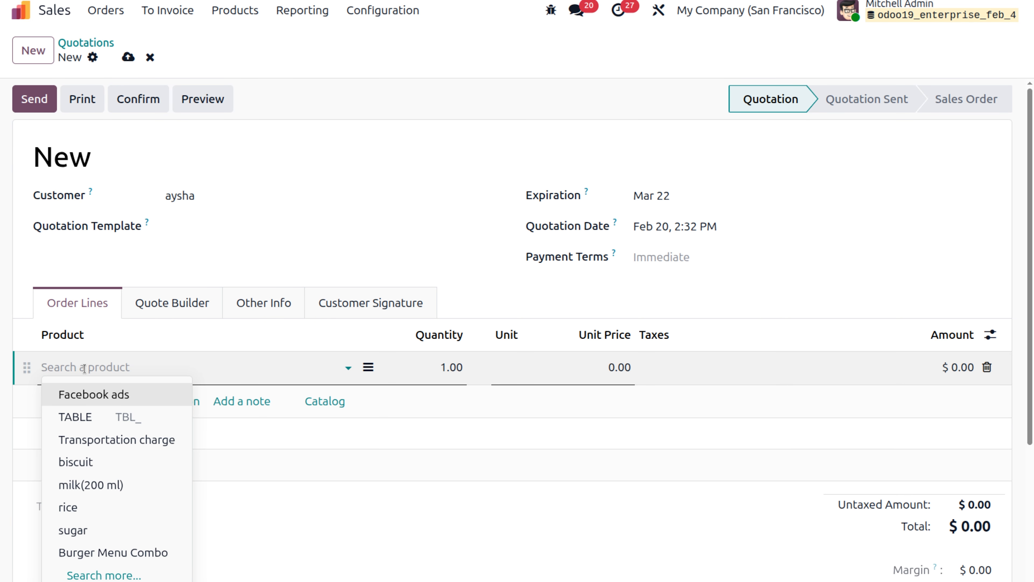
click(119, 418)
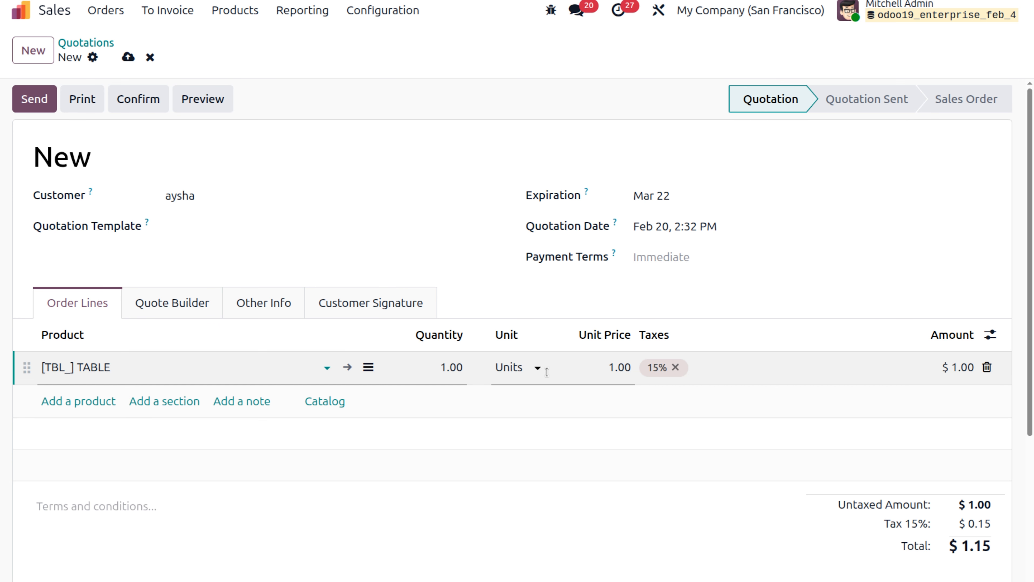
click(619, 365)
text(100)
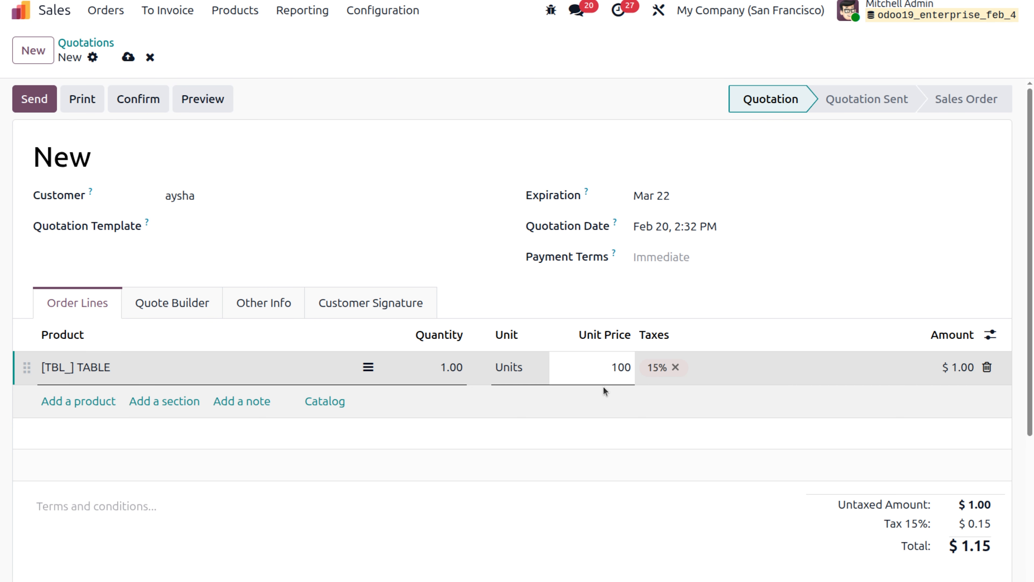
click(605, 392)
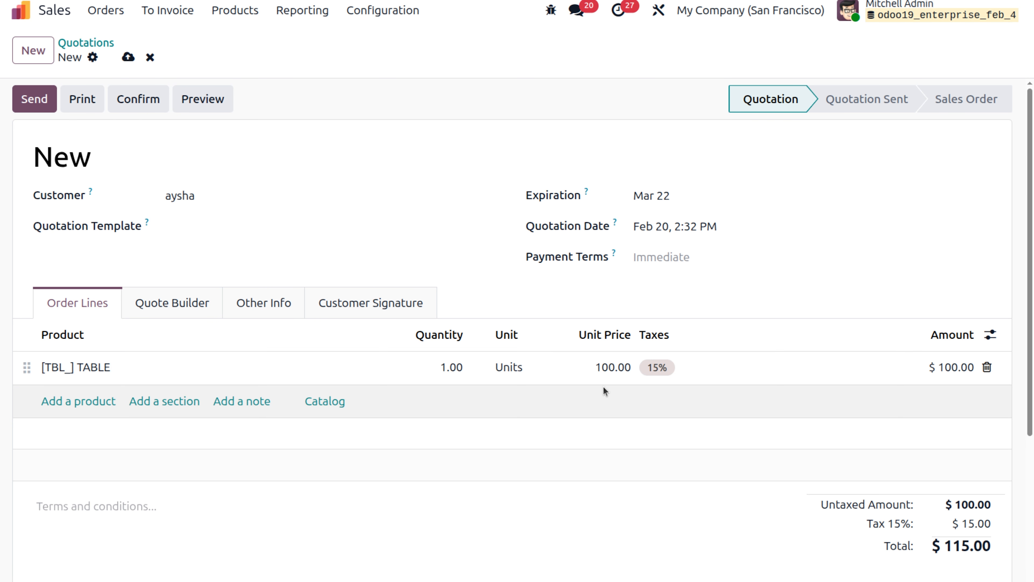
click(139, 100)
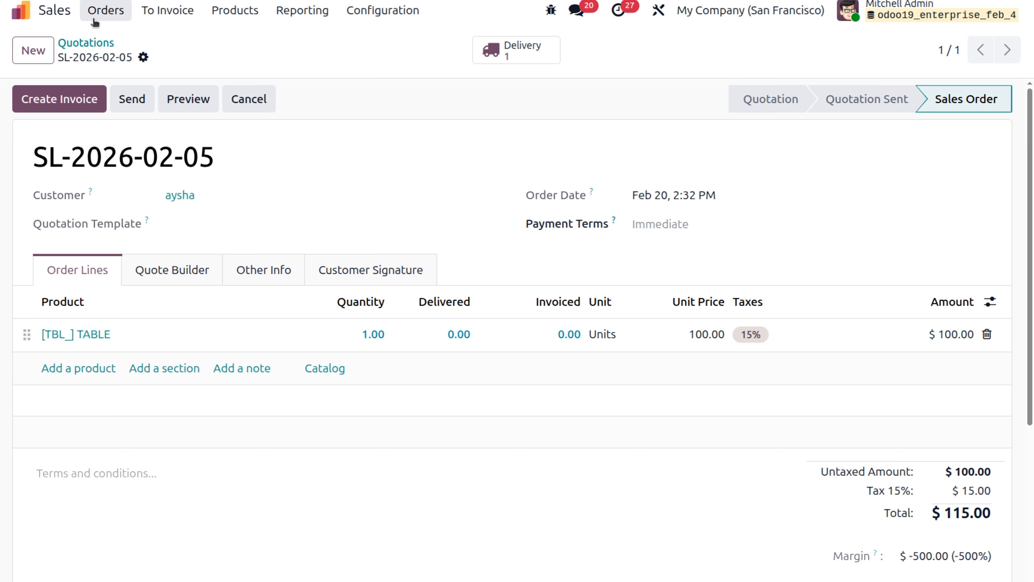
Leave the confirmed sales order and go to the technical Sequences list in Settings
click(55, 11)
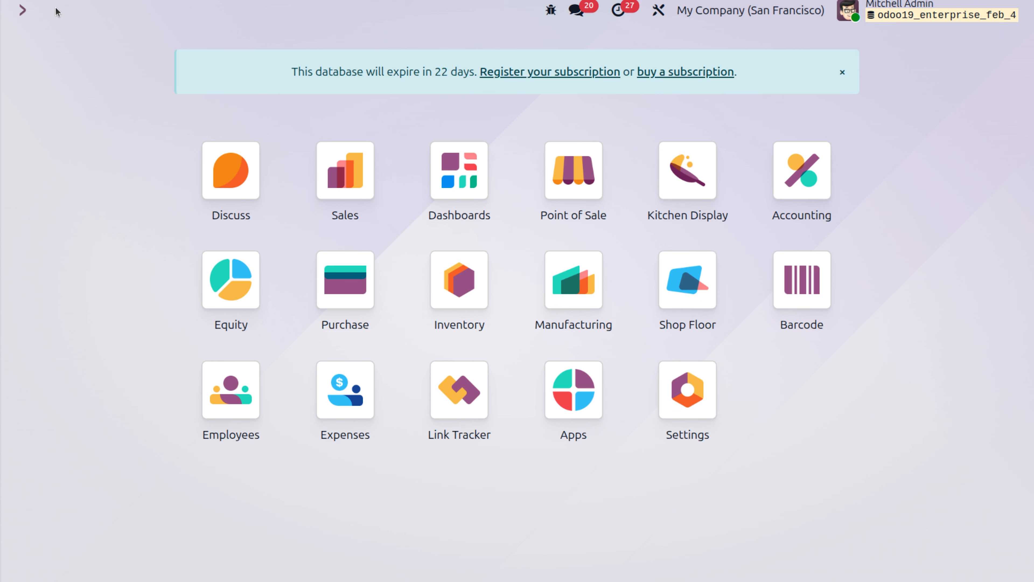
text(se)
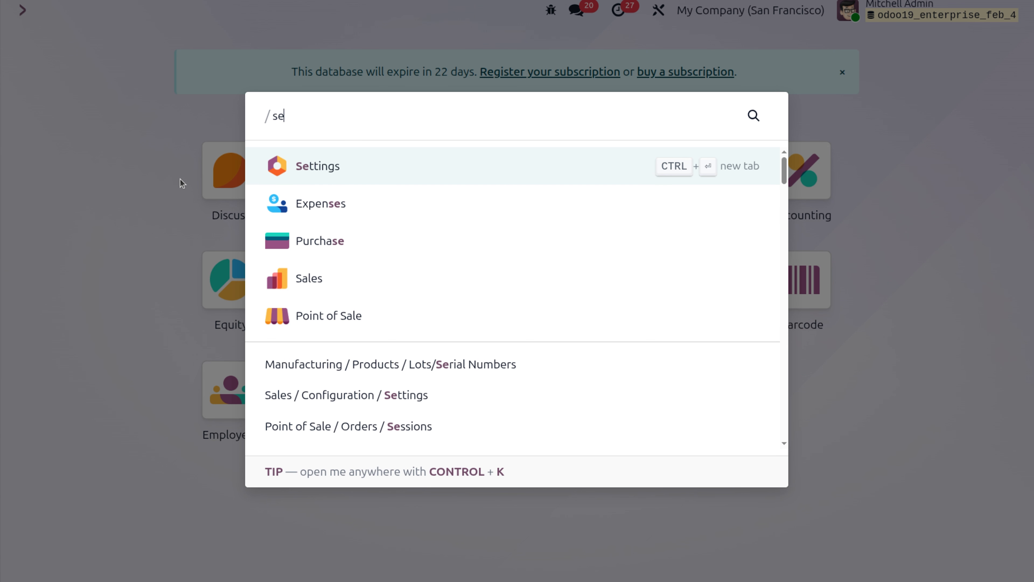
text(qu)
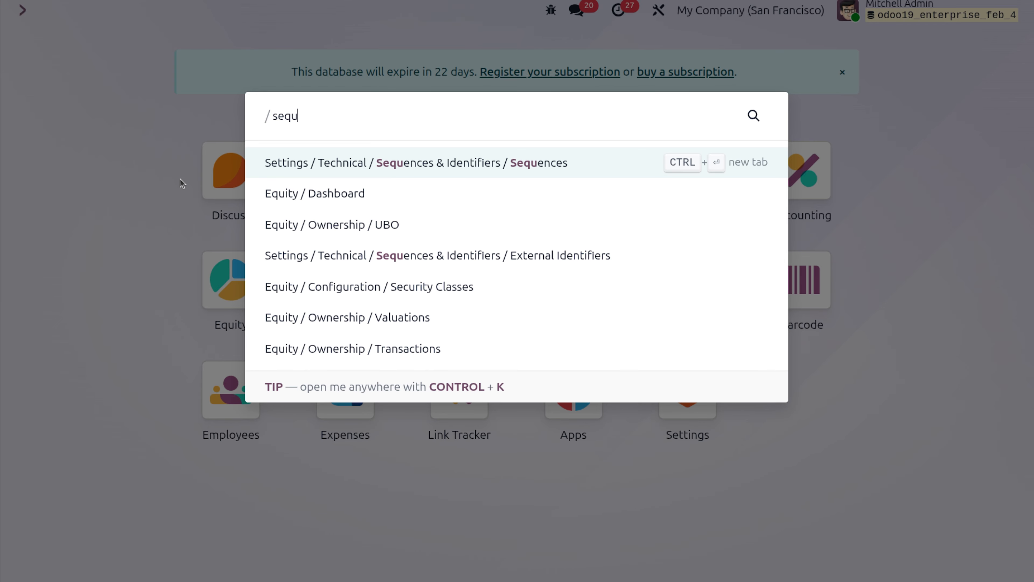
click(381, 165)
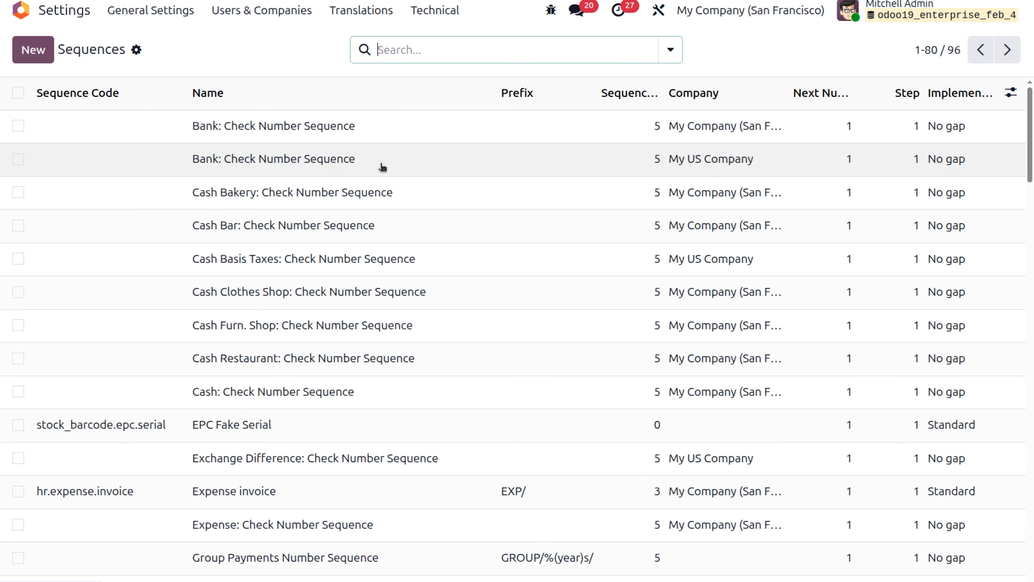
Search the sequences for purchase and open the Purchase Order sequence
click(422, 48)
text(p)
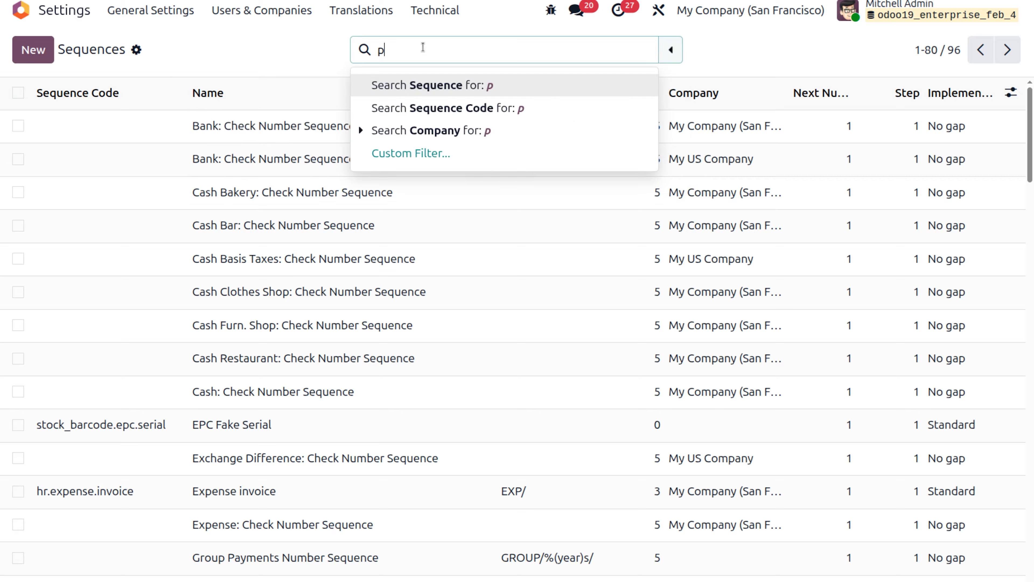
text(urchase)
key(Return)
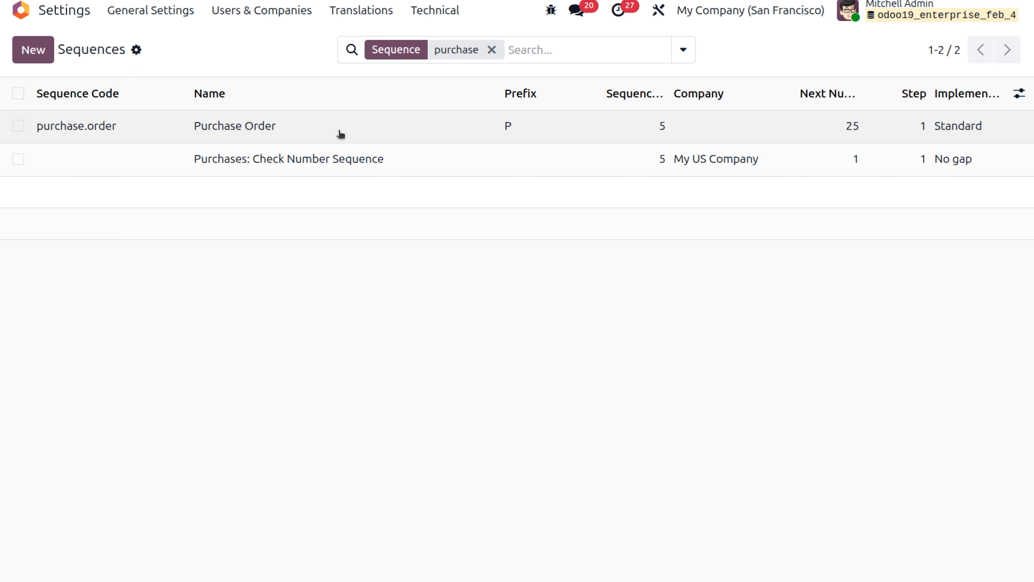
click(342, 131)
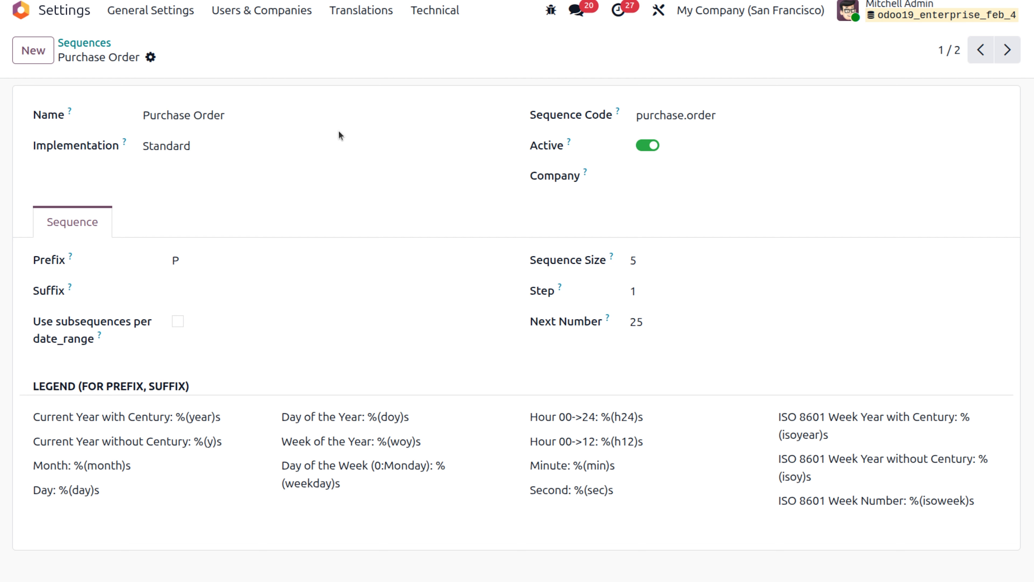
Replace the prefix with PO- followed by the year-without-century code %(y)s copied from the legend and a hyphen
click(193, 265)
key(BackSpace)
text(PO-)
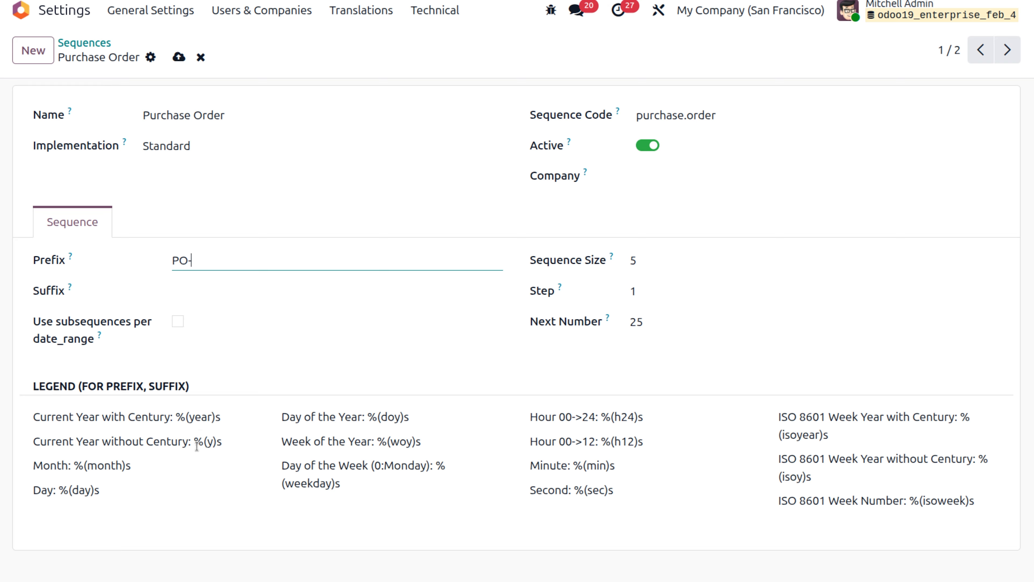
drag(195, 443, 243, 445)
key(ctrl+c)
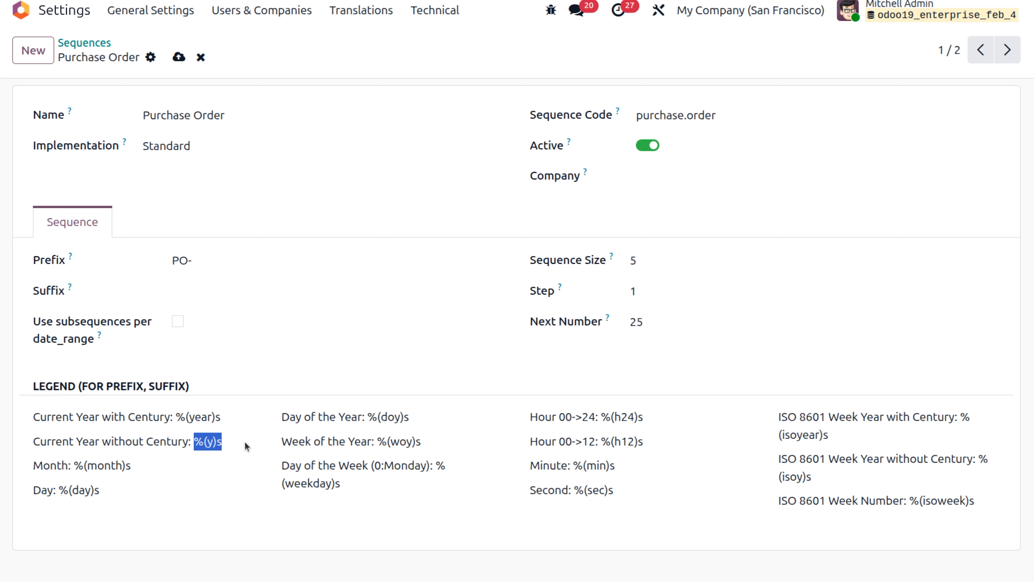
click(227, 260)
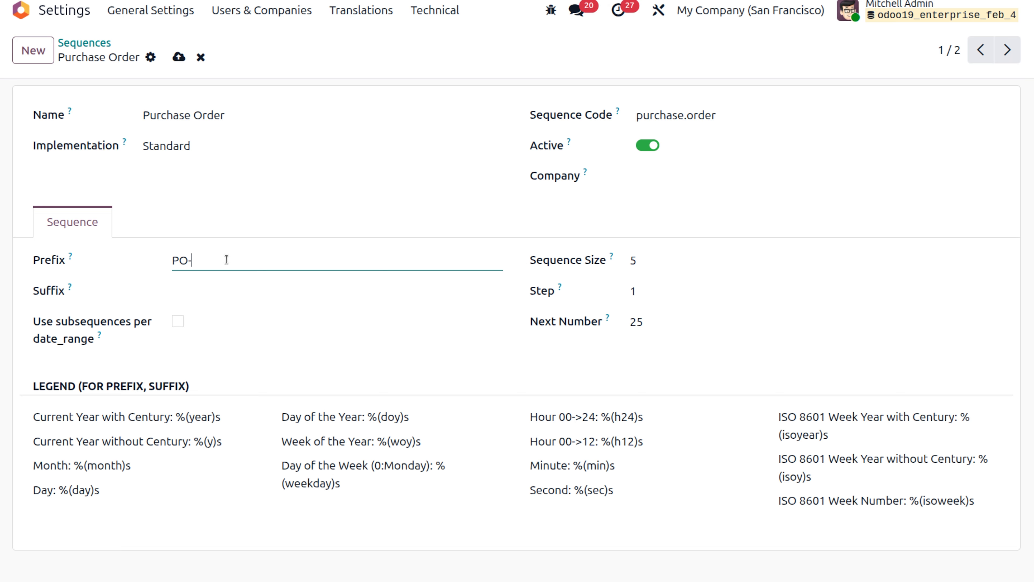
key(ctrl+v)
text(-)
Append the day code %(day)s from the legend to the prefix so it reads PO-%(y)s-%(day)s
drag(58, 490, 109, 493)
key(ctrl+c)
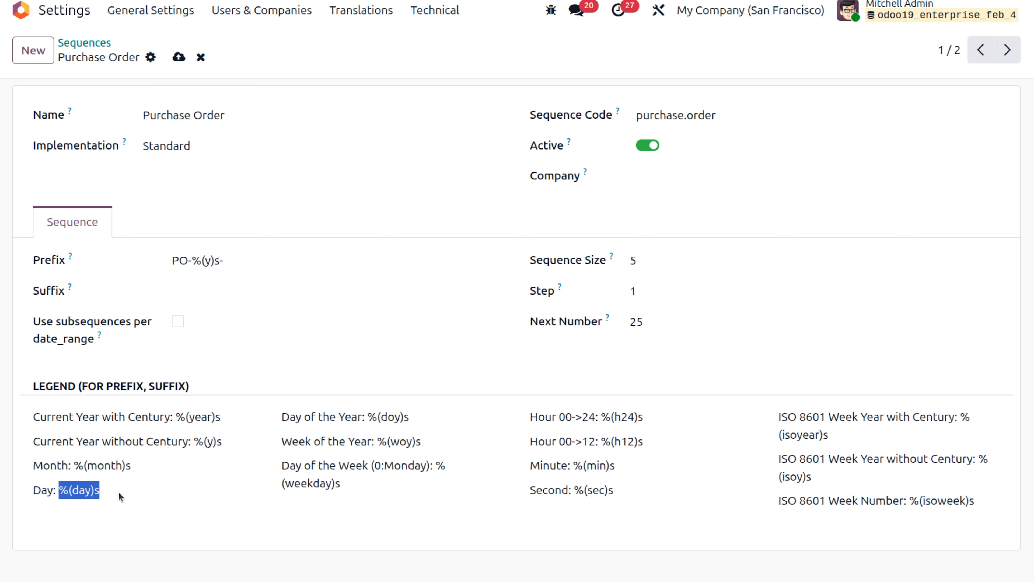
click(264, 260)
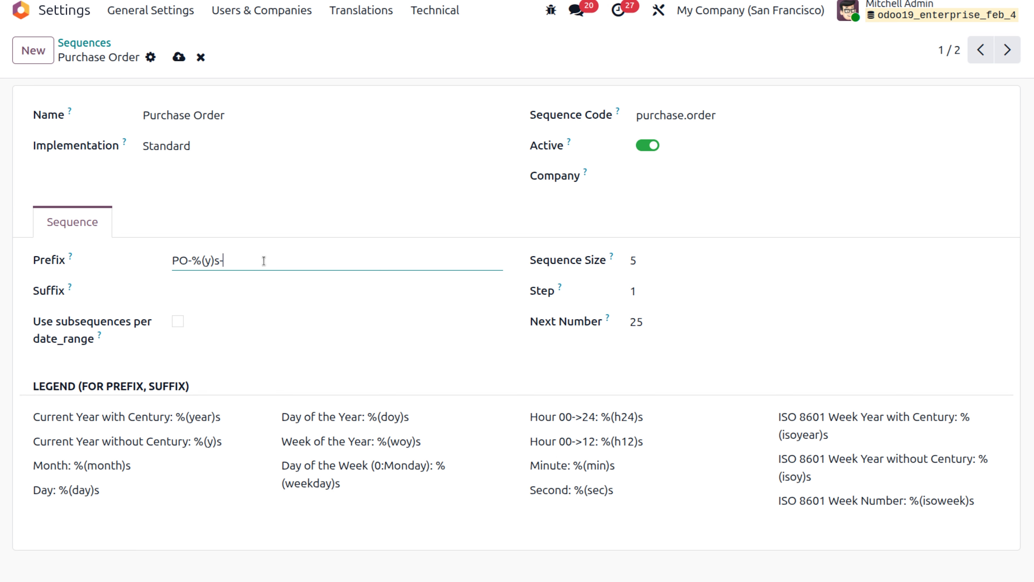
key(ctrl+v)
click(271, 294)
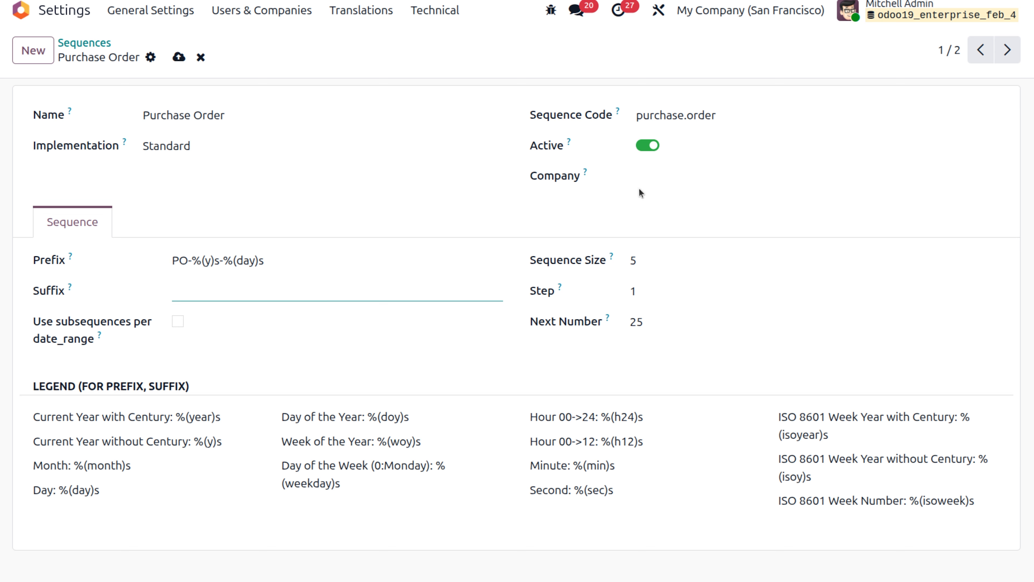
Set the Purchase Order sequence size to 3
click(647, 257)
text(2)
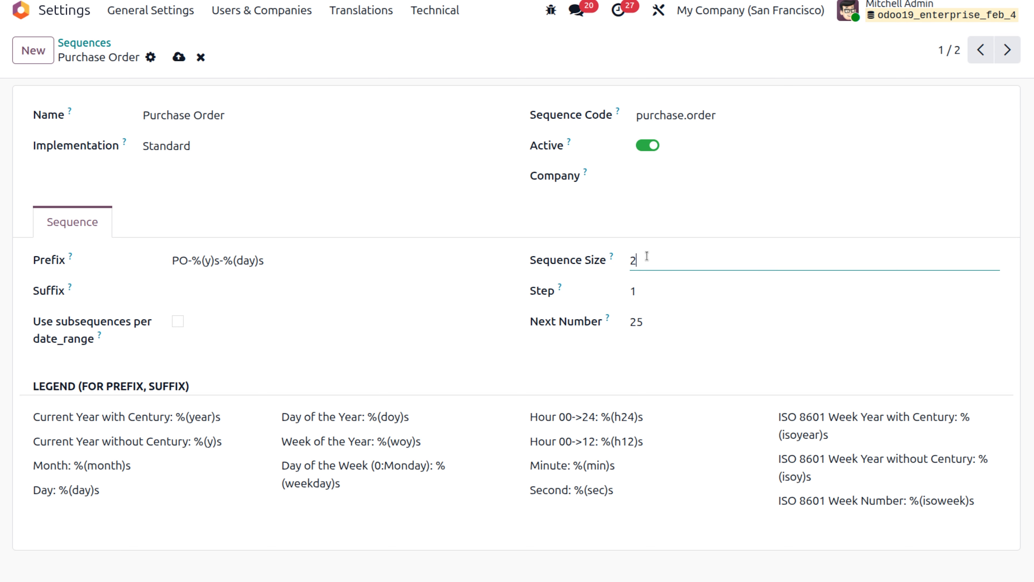
key(BackSpace)
text(3)
Write the sample number PO-25-20-025 as the Purchase Order sequence's suffix and clear it again
click(230, 291)
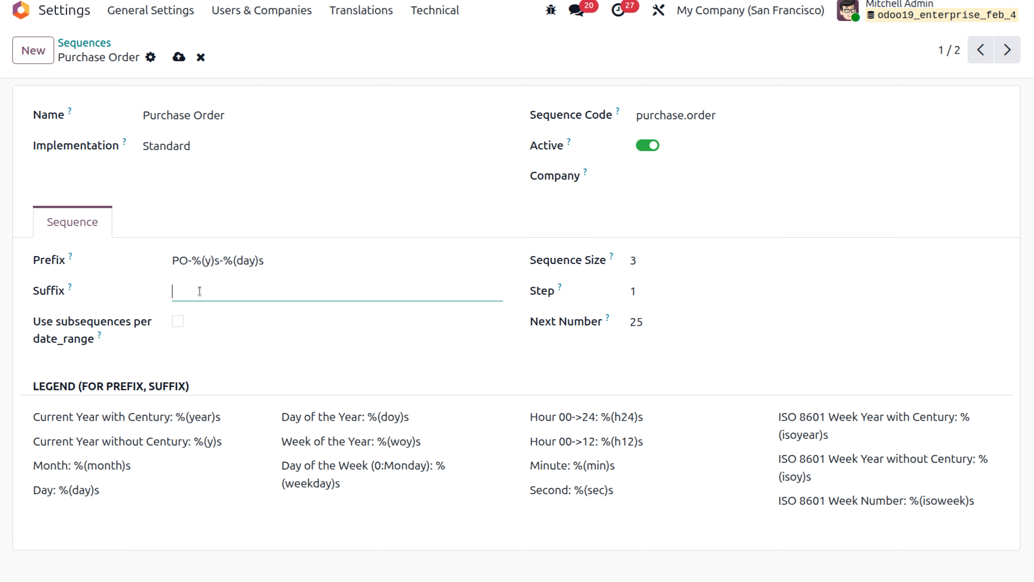
text(PO)
text(-25)
text(-)
text(20-)
text(O)
key(BackSpace)
text(00)
text(2)
text(5)
key(BackSpace)
key(BackSpace)
key(BackSpace)
text(25)
key(BackSpace)
key(BackSpace)
key(BackSpace)
key(BackSpace)
key(BackSpace)
key(BackSpace)
key(BackSpace)
key(BackSpace)
key(BackSpace)
key(BackSpace)
key(BackSpace)
key(BackSpace)
Save the Purchase Order sequence and switch to the Purchase app
click(178, 59)
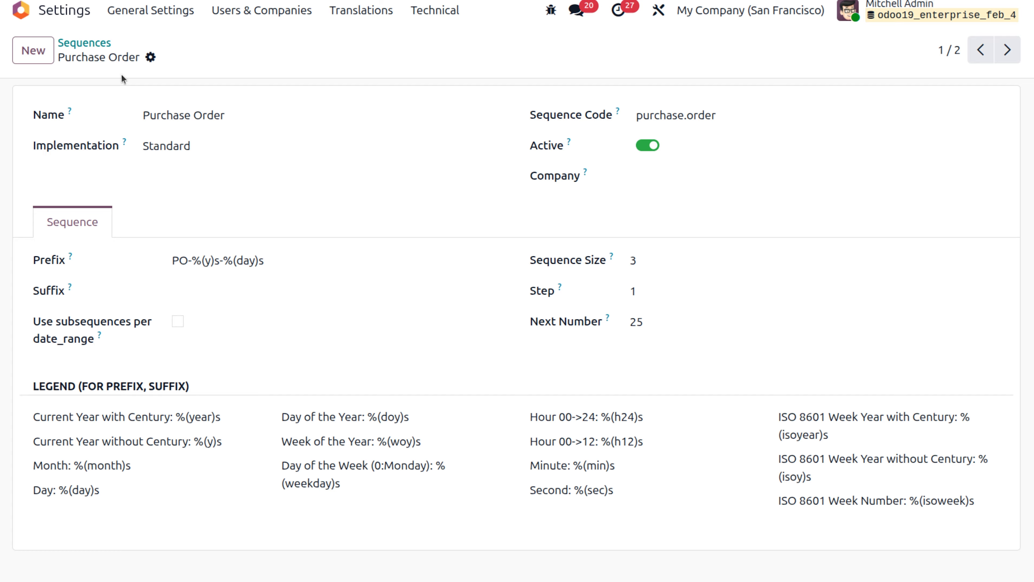
click(72, 15)
text(Pu)
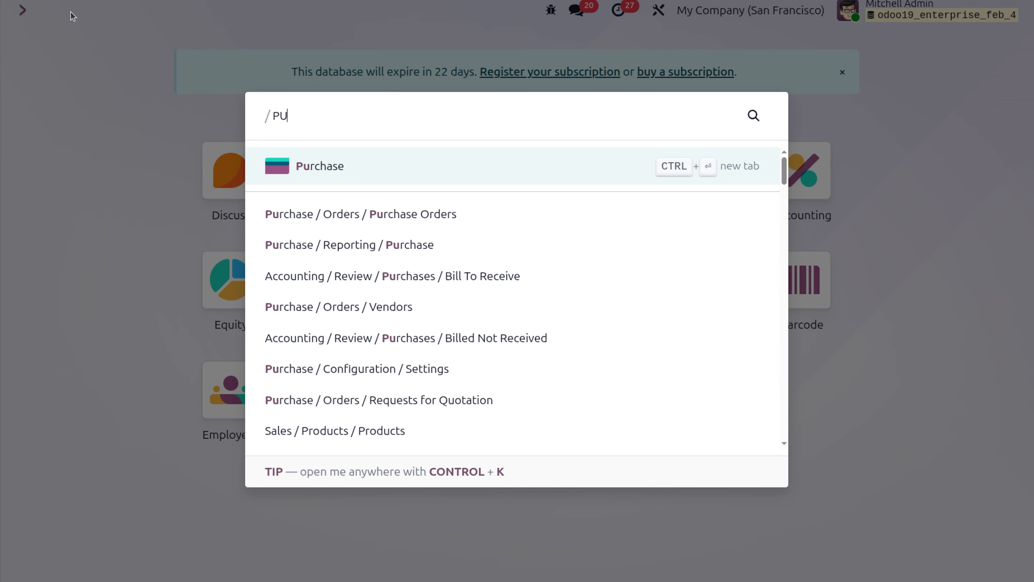
key(Return)
Create a request for quotation for the first suggested vendor with the product Wall Shelf Unit and confirm the order
click(43, 51)
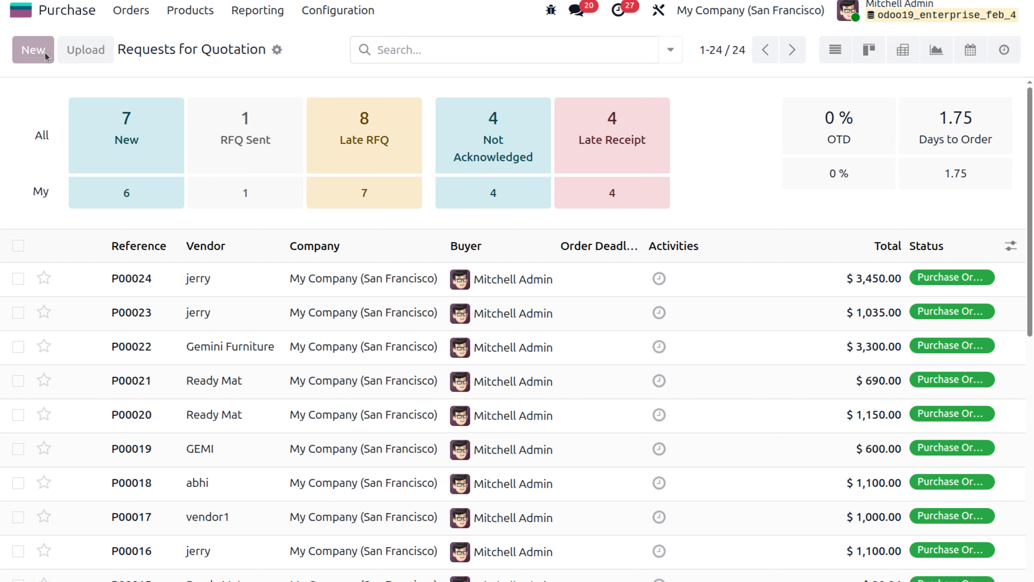
click(205, 212)
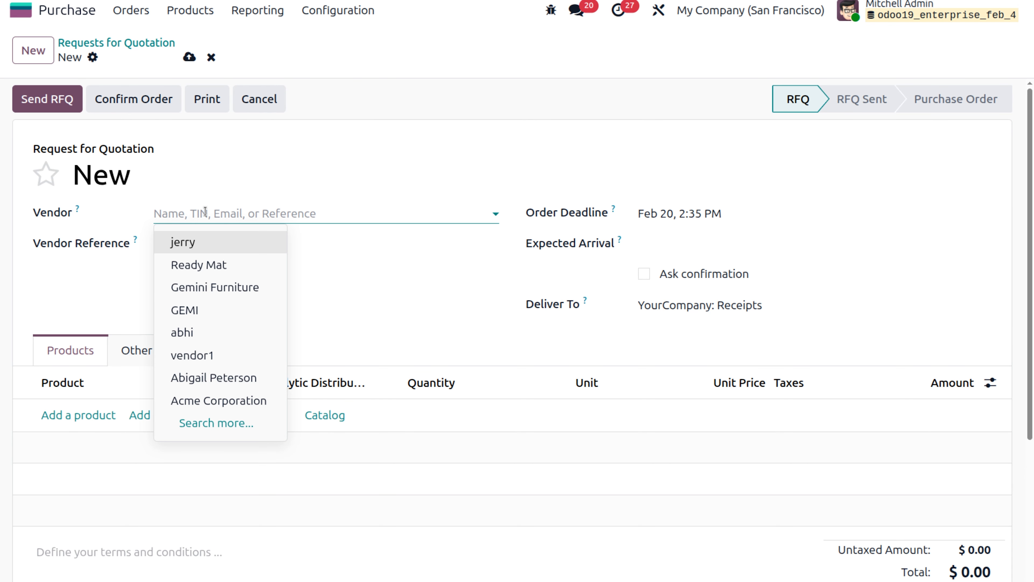
click(223, 250)
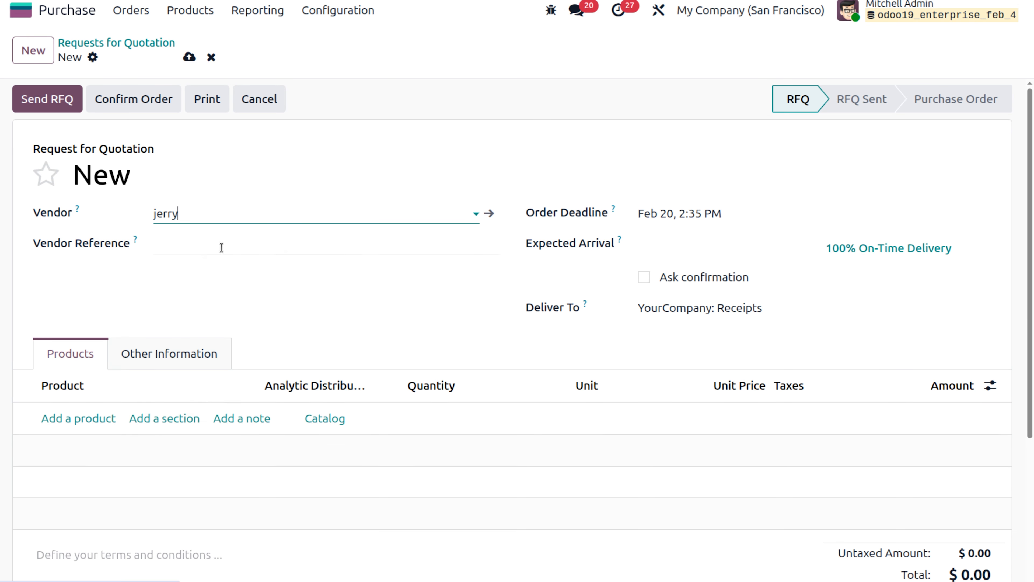
click(102, 420)
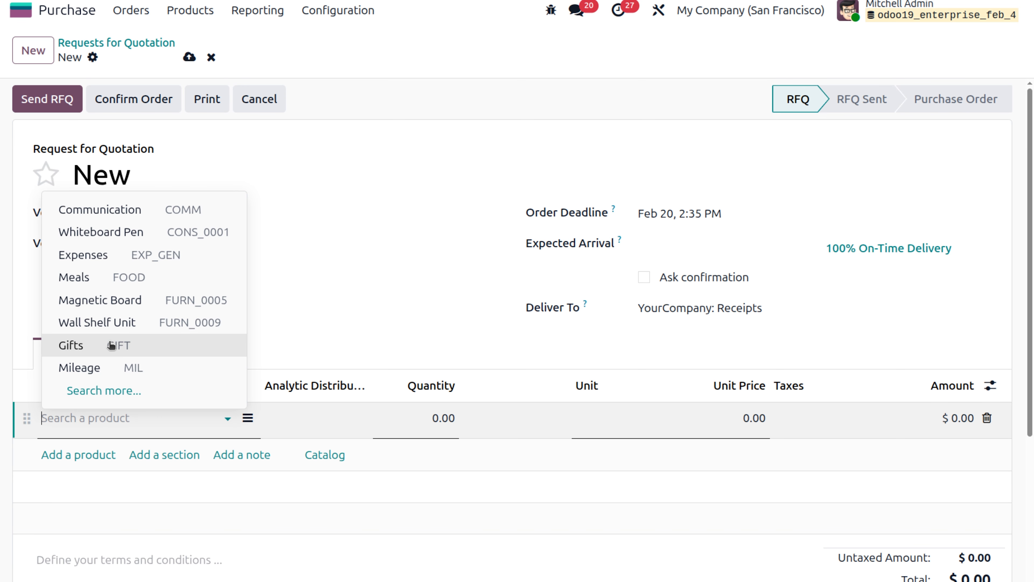
click(125, 325)
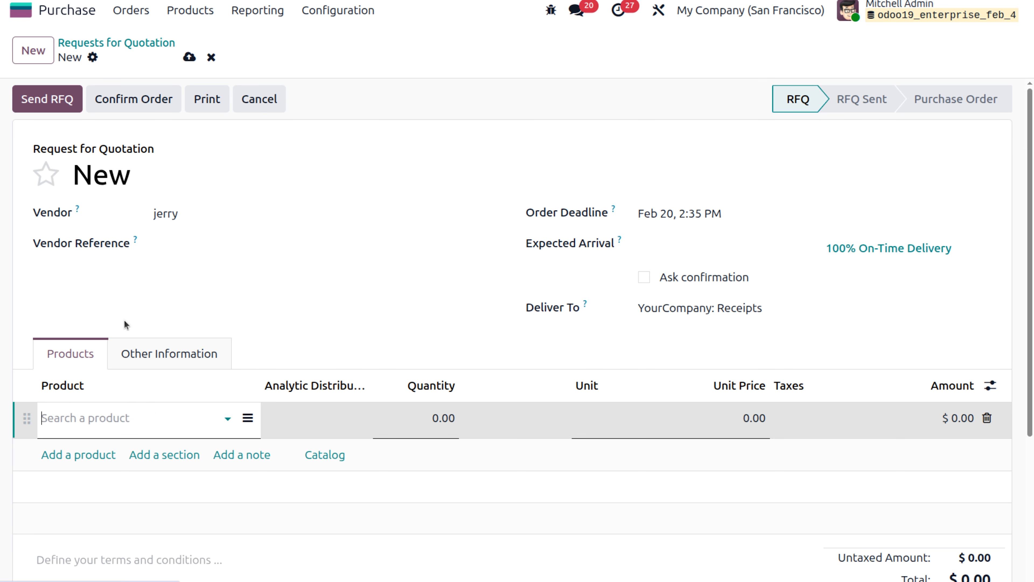
click(137, 106)
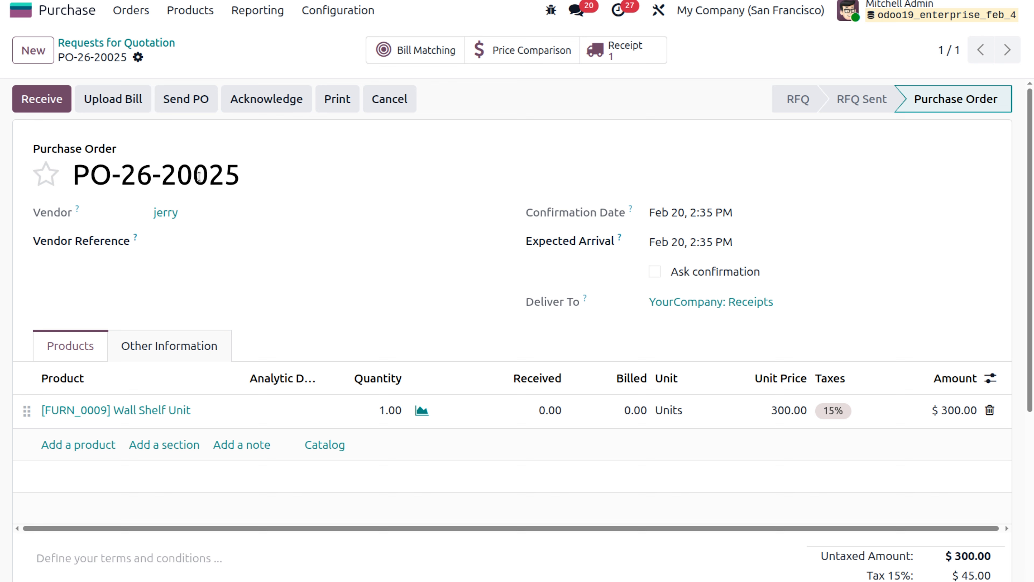
Return to the technical Sequences list in Settings
click(79, 12)
text(seq)
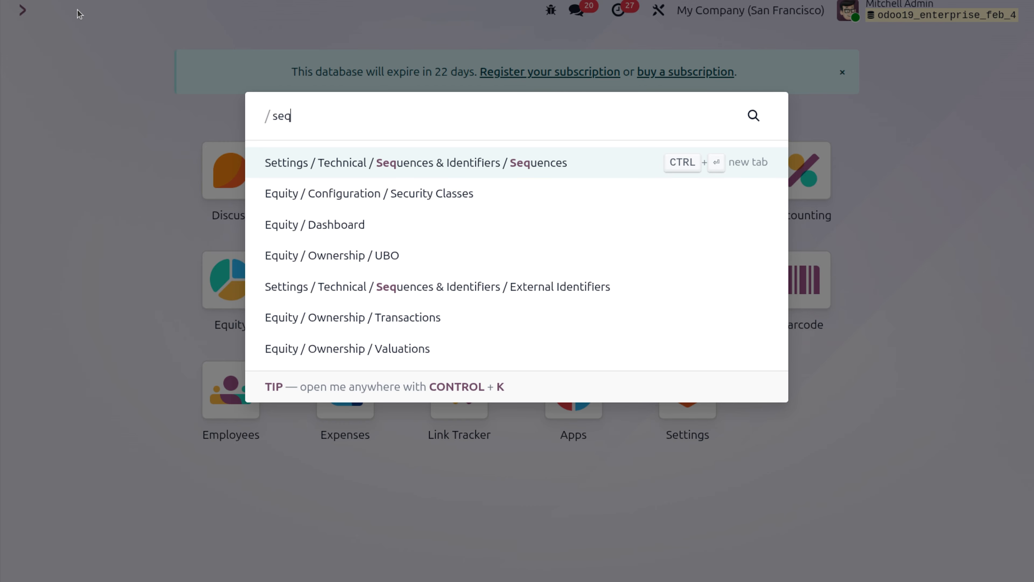
key(Return)
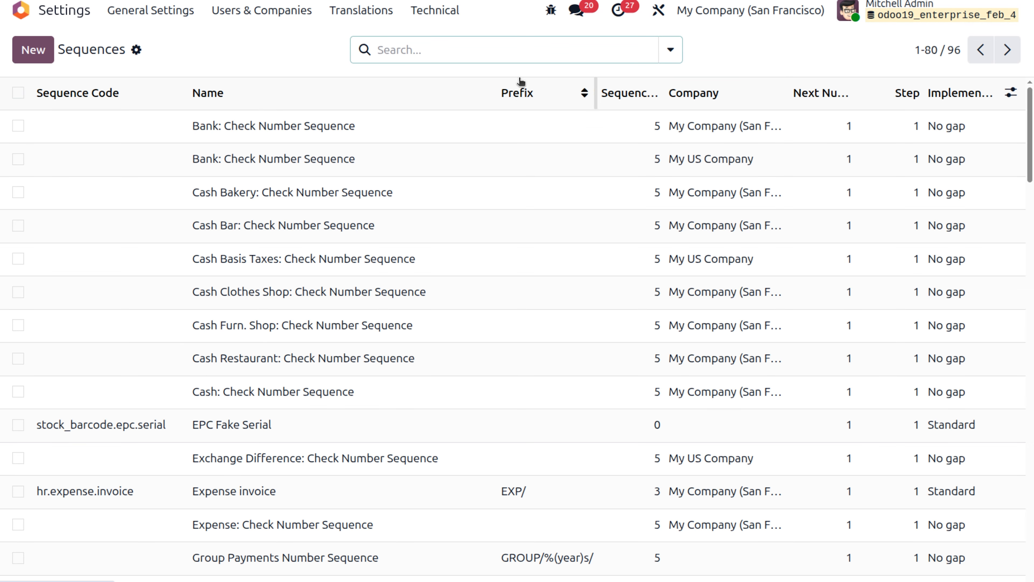
Filter the sequences by purch and reopen the Purchase Order sequence
click(493, 58)
text(purch)
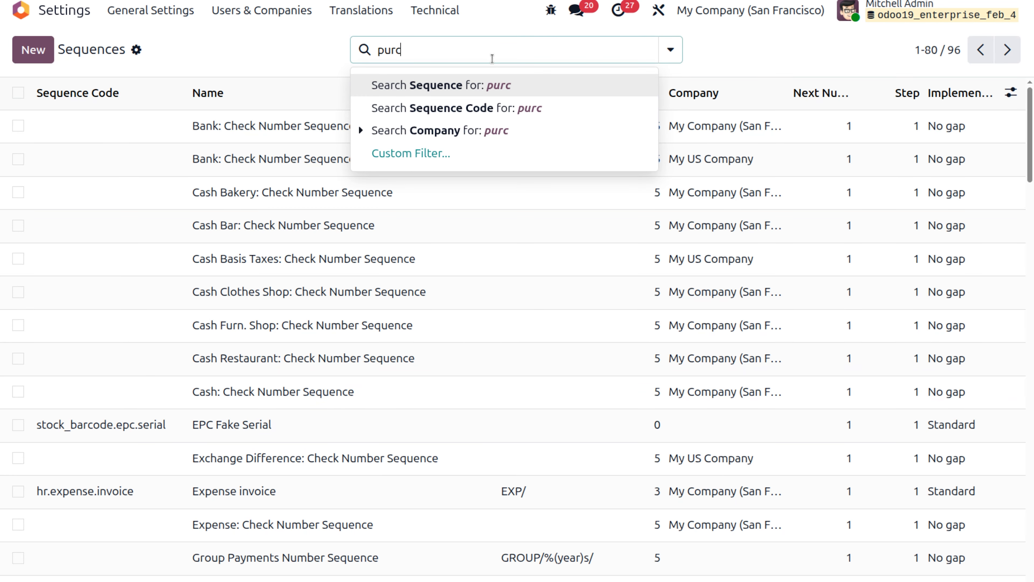
key(BackSpace)
key(BackSpace)
text(ch)
click(487, 90)
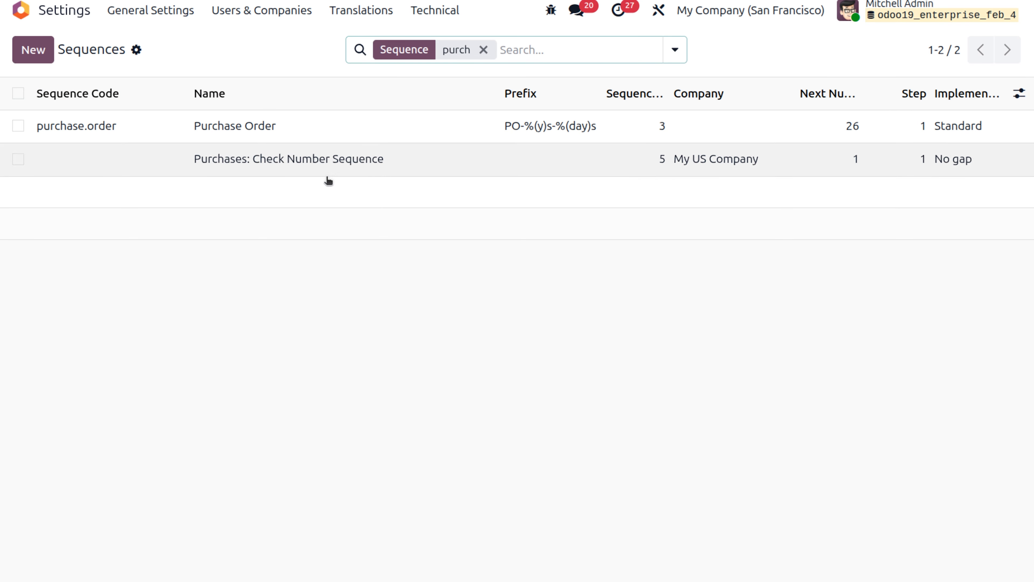
click(375, 136)
Add a trailing hyphen to the prefix so it reads PO-%(y)s-%(day)s- and save the sequence
click(282, 262)
text(-%(y)s-%(day)s-)
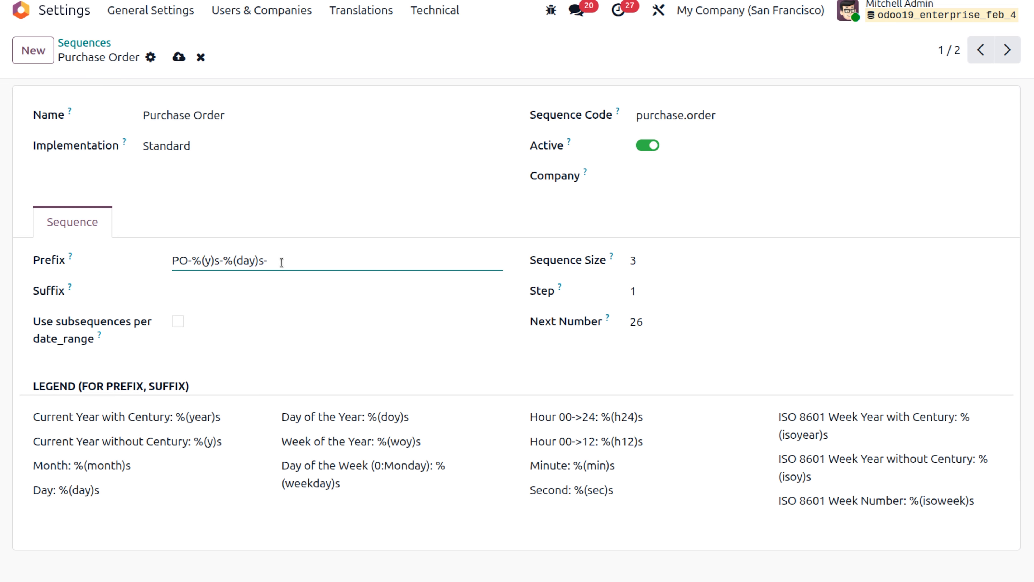
click(179, 58)
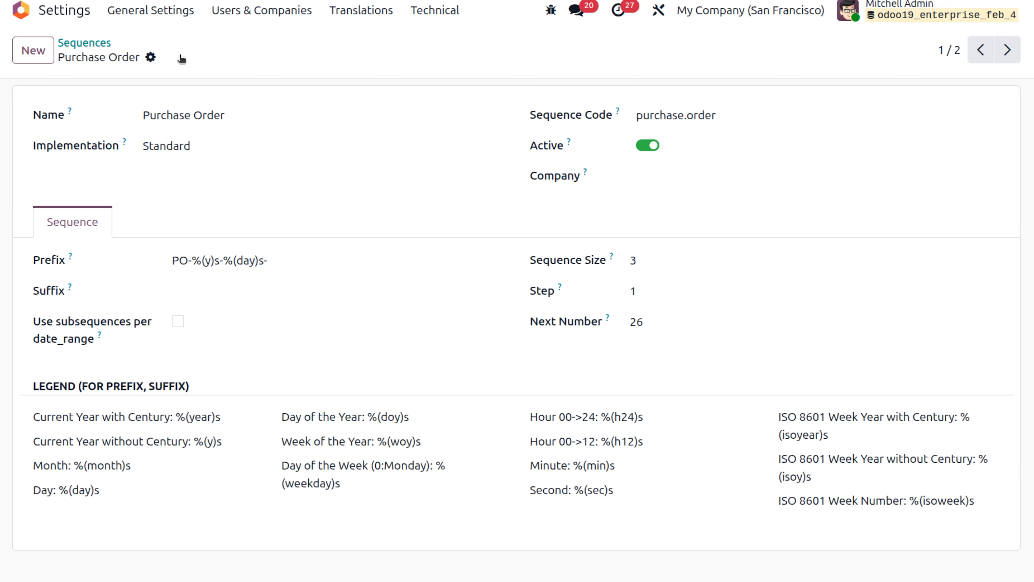
Switch to the Purchase app, check the number format of the newest purchase order and return to the list
click(58, 16)
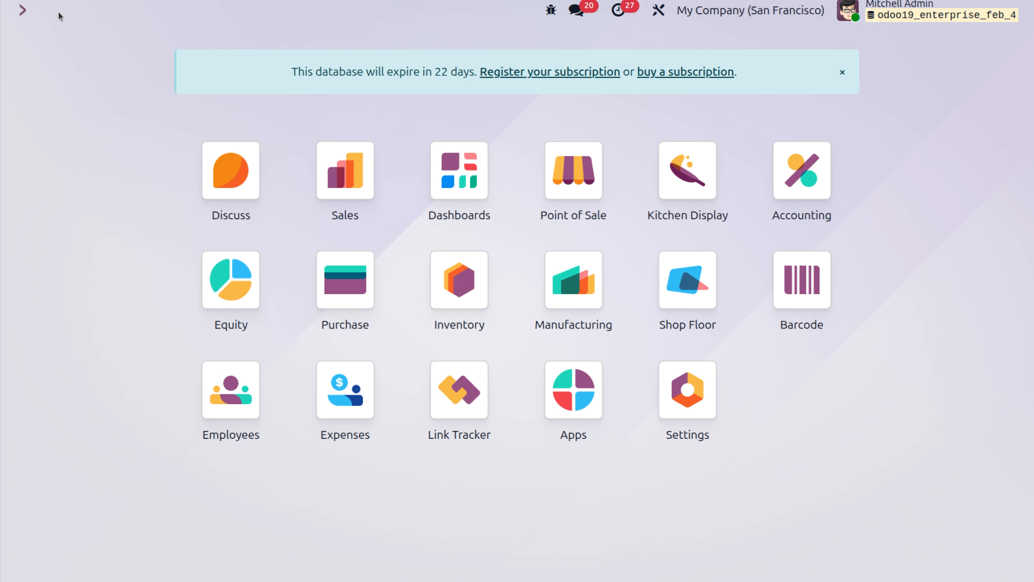
text(pu)
key(Return)
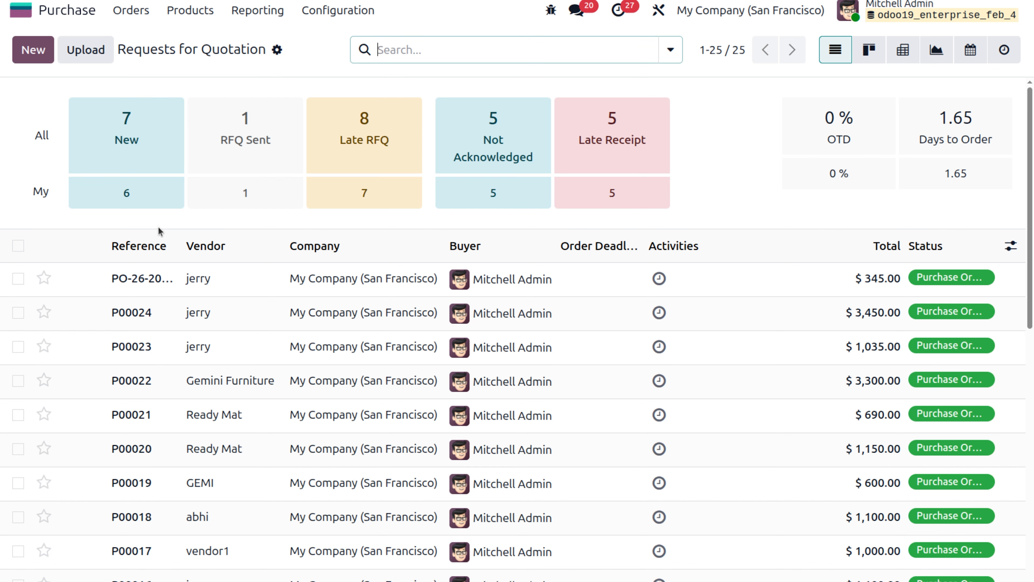
click(168, 281)
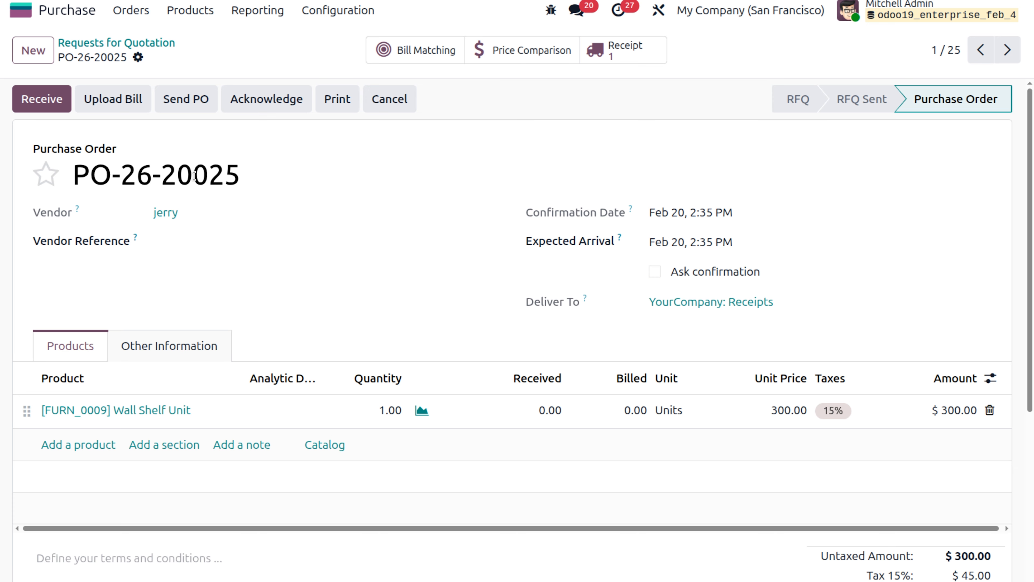
click(93, 43)
Create a request for quotation for the vendor Ready Mat with the product Magnetic Board and confirm the order
click(24, 49)
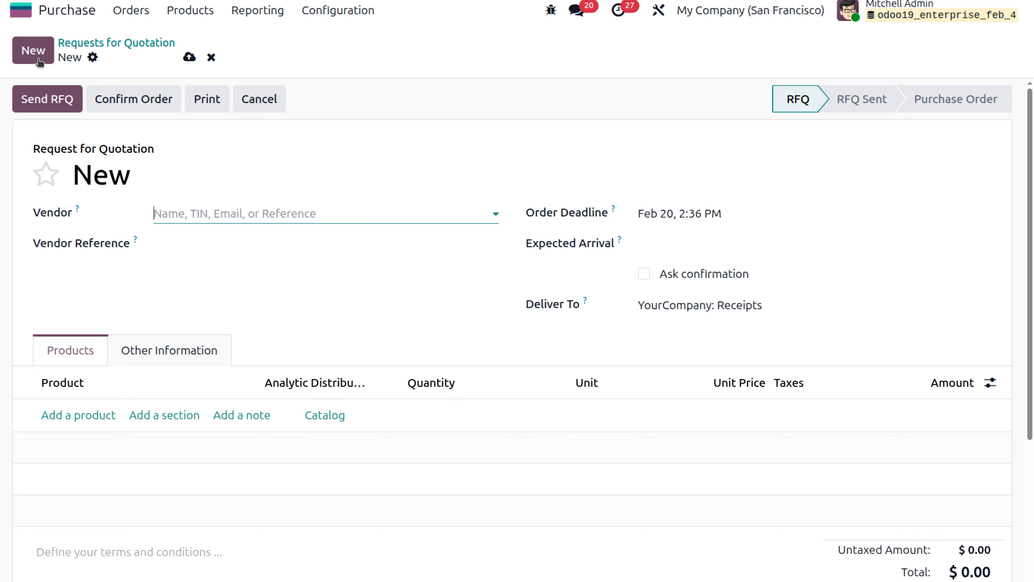
click(169, 210)
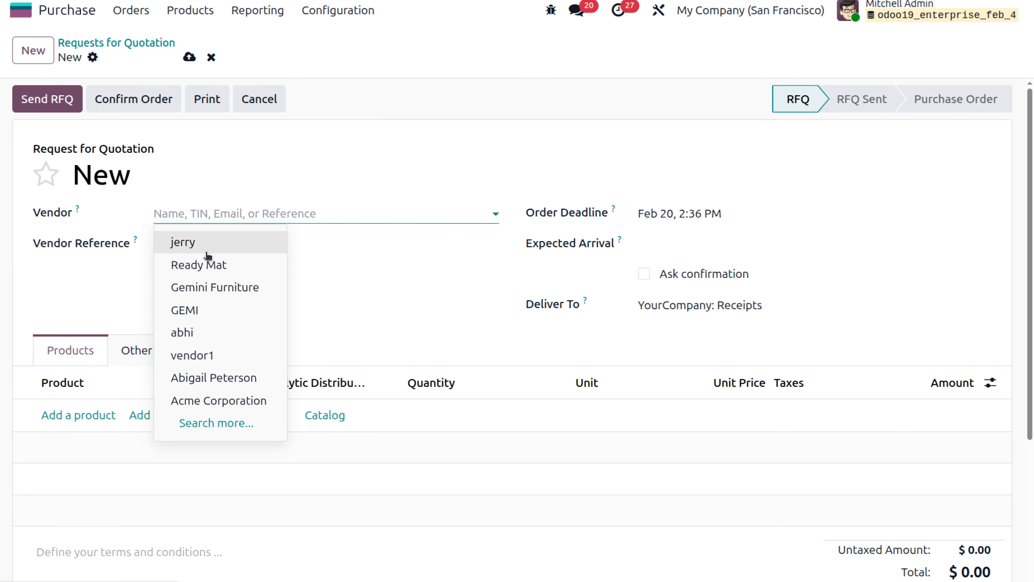
click(207, 263)
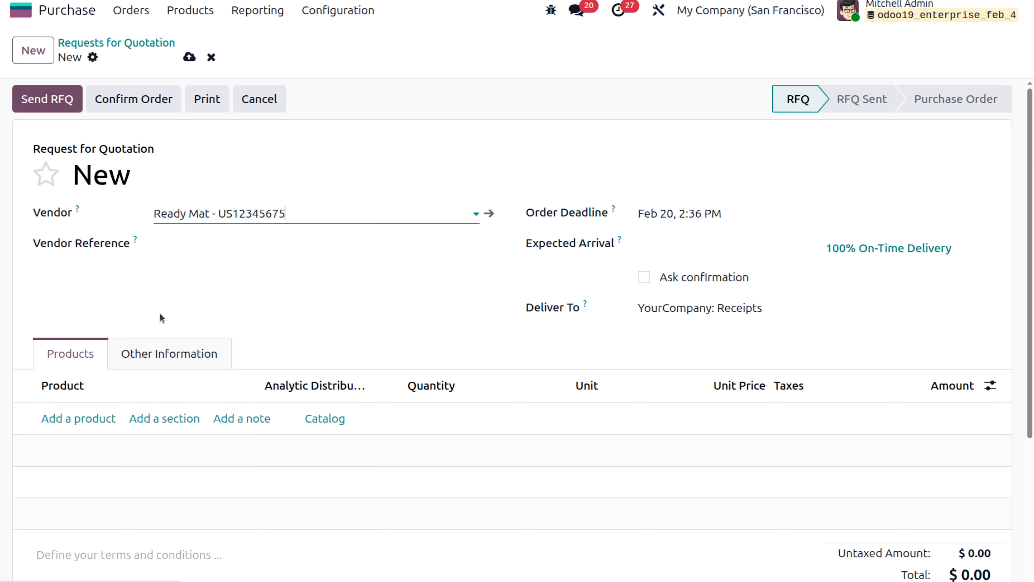
click(102, 418)
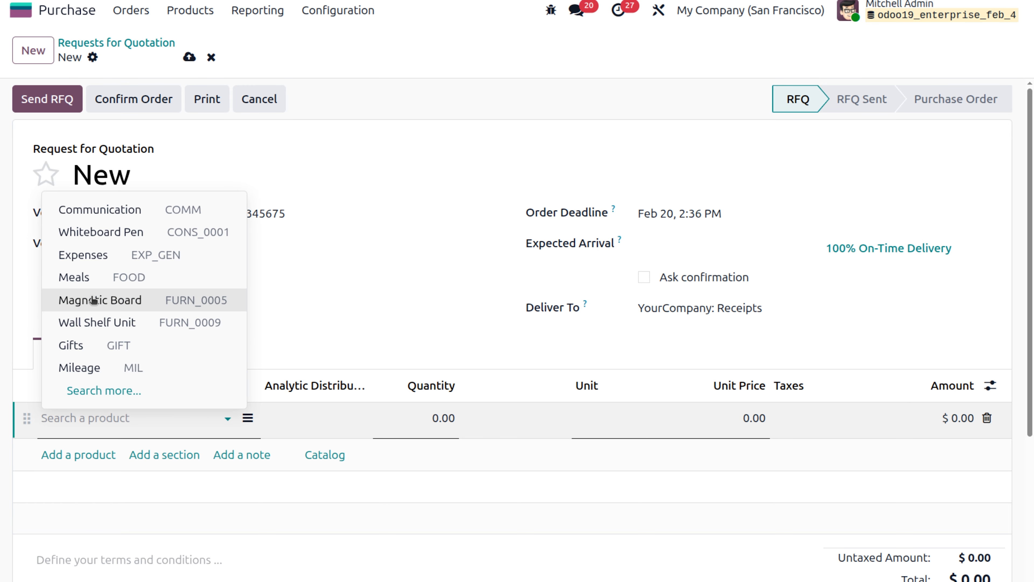
click(93, 301)
click(120, 94)
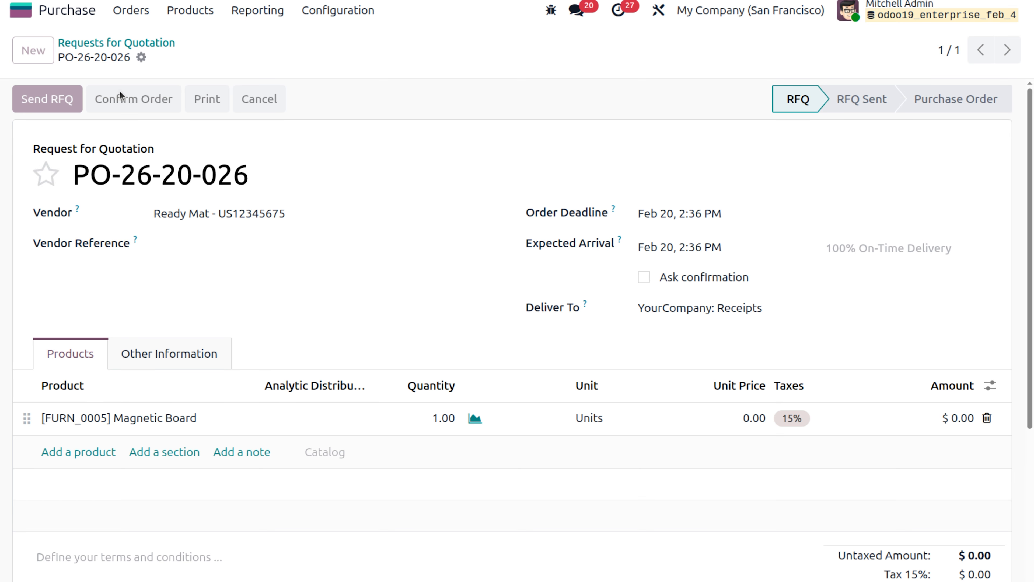